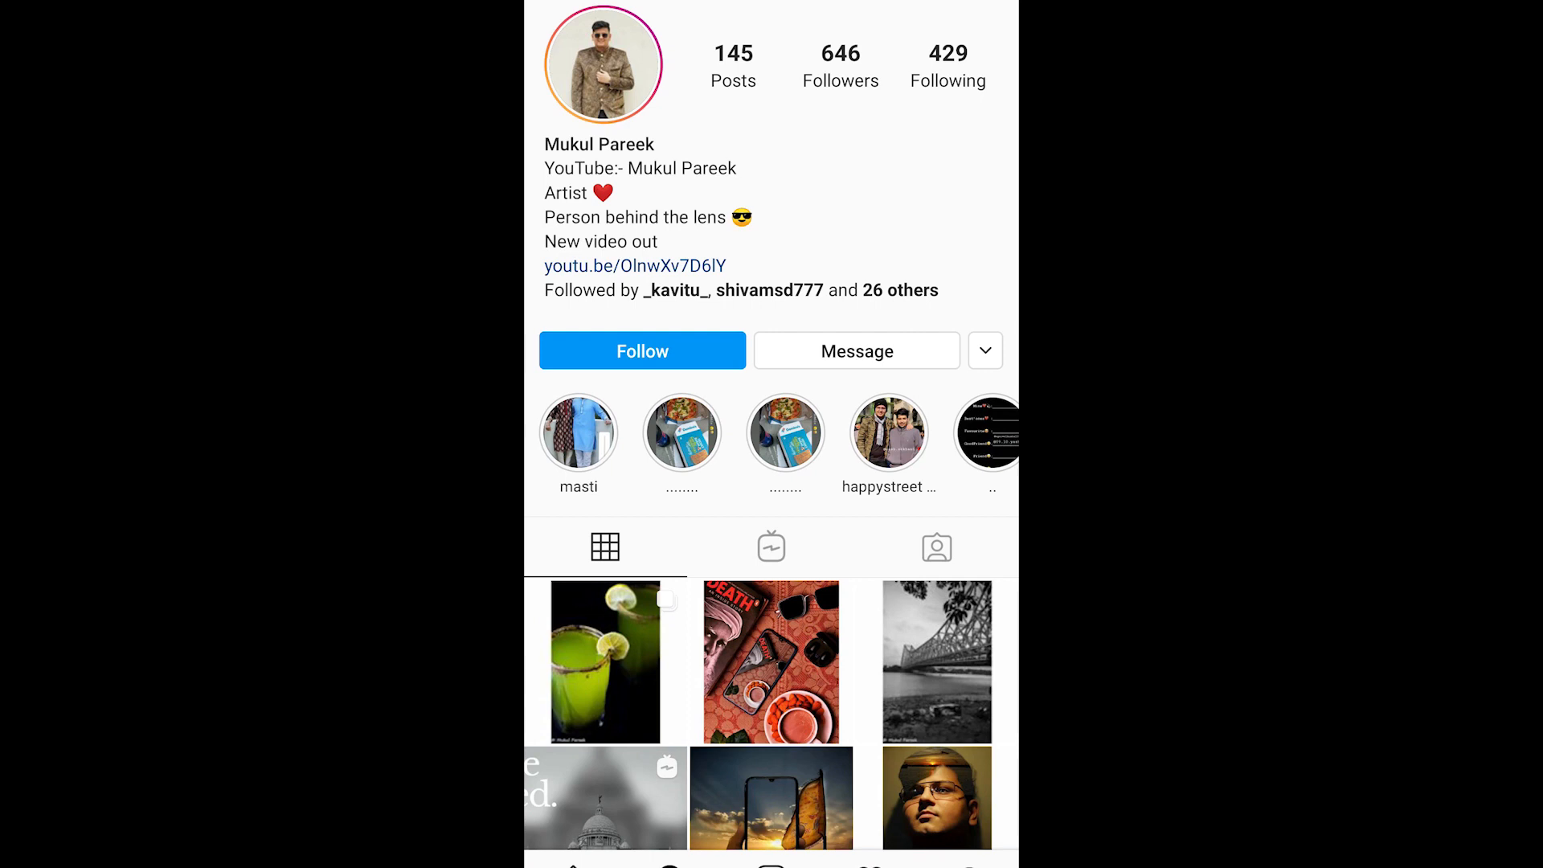
- Follow the displayed Instagram profile
left_click(642, 350)
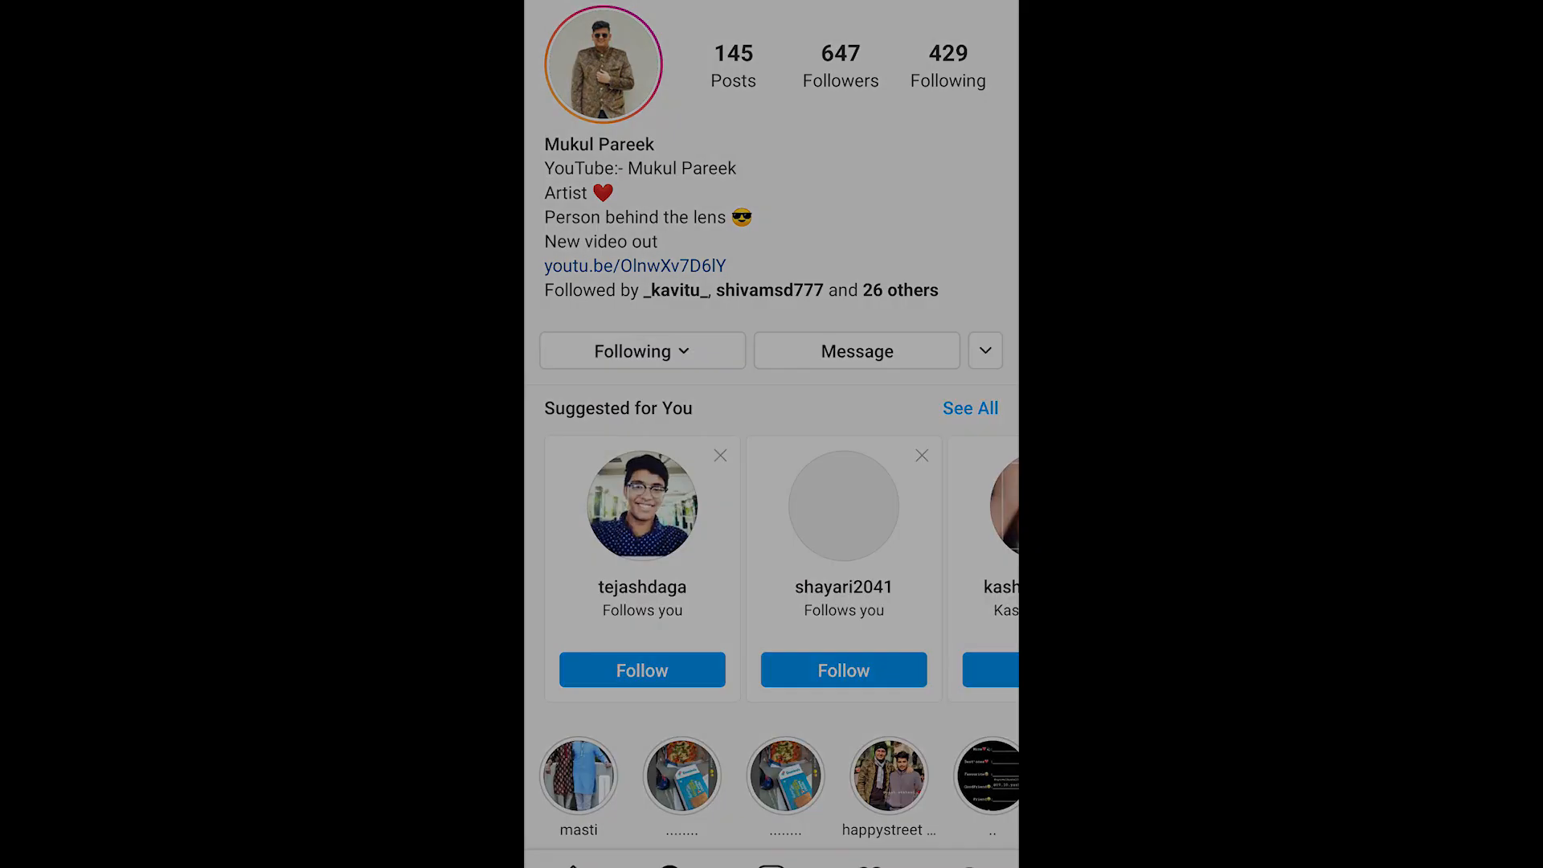
left_click_drag(1530, 473, 1529, 473)
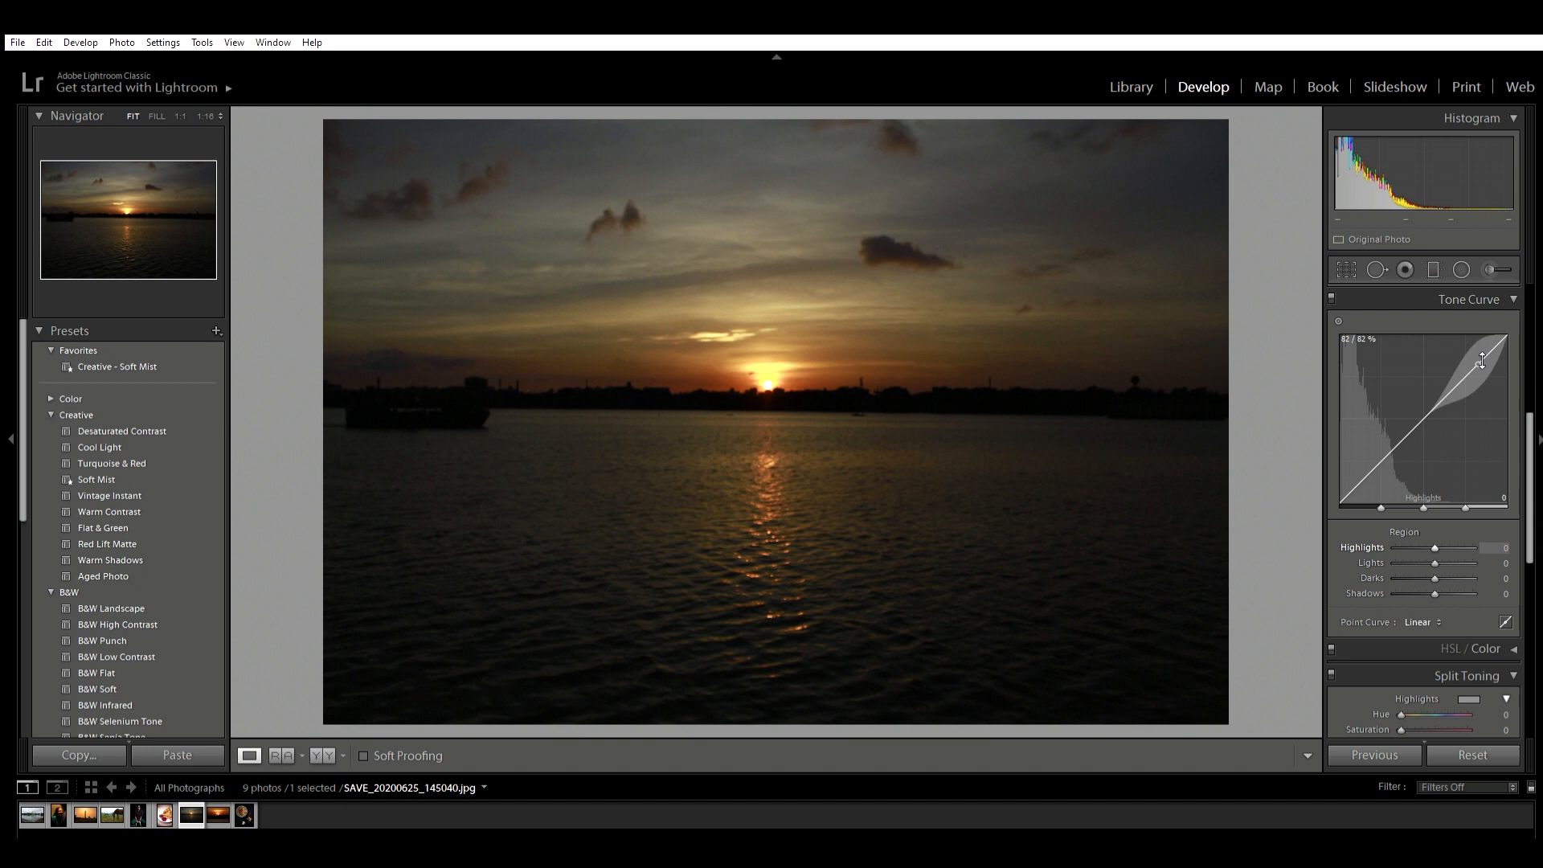
- In Lightroom Classic, try an S-shaped parametric tone curve on the sunset photo, raising the highlights to +53 and pulling down the shadows
mouse_move(1477, 364)
left_mouse_down()
mouse_move(1478, 388)
mouse_move(1478, 341)
left_mouse_up()
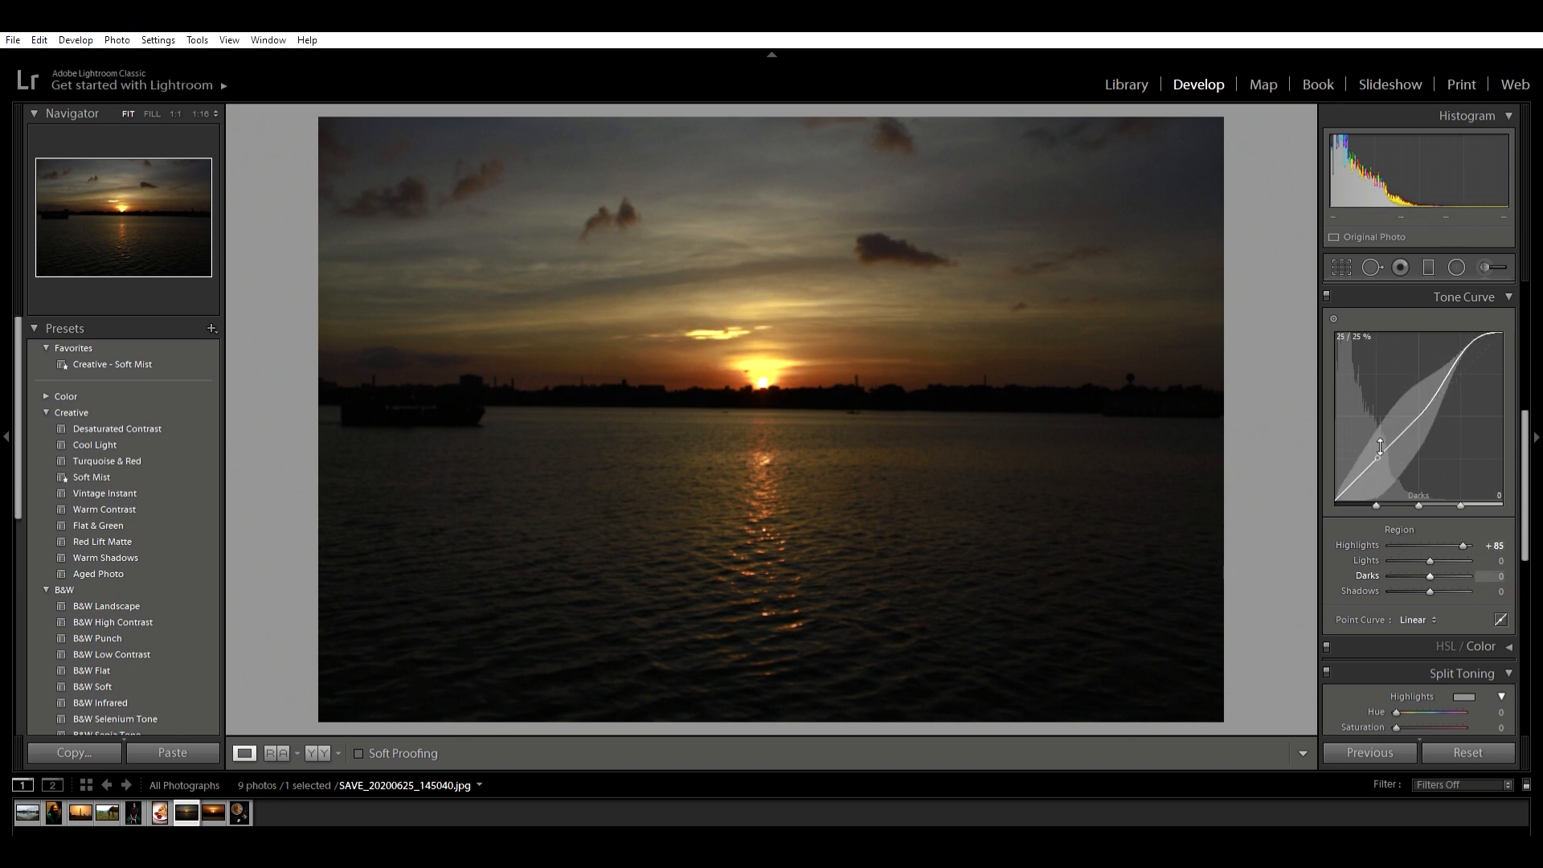
left_click_drag(1368, 464, 1367, 473)
mouse_move(1424, 409)
left_mouse_down()
mouse_move(1424, 385)
mouse_move(1424, 434)
mouse_move(1401, 403)
mouse_move(1401, 422)
left_mouse_up()
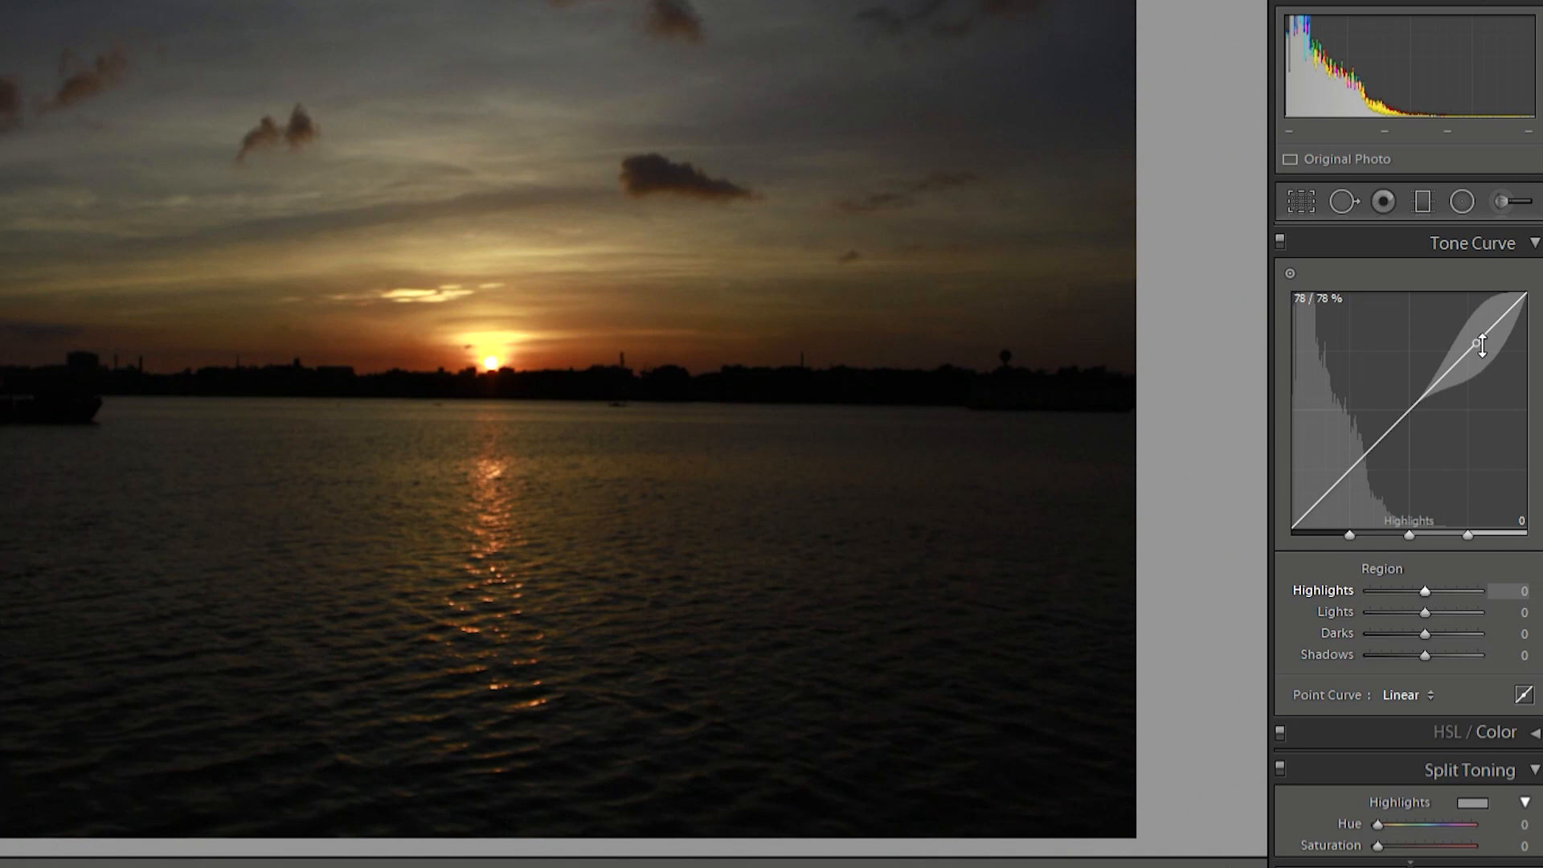
left_click_drag(1481, 346, 1477, 324)
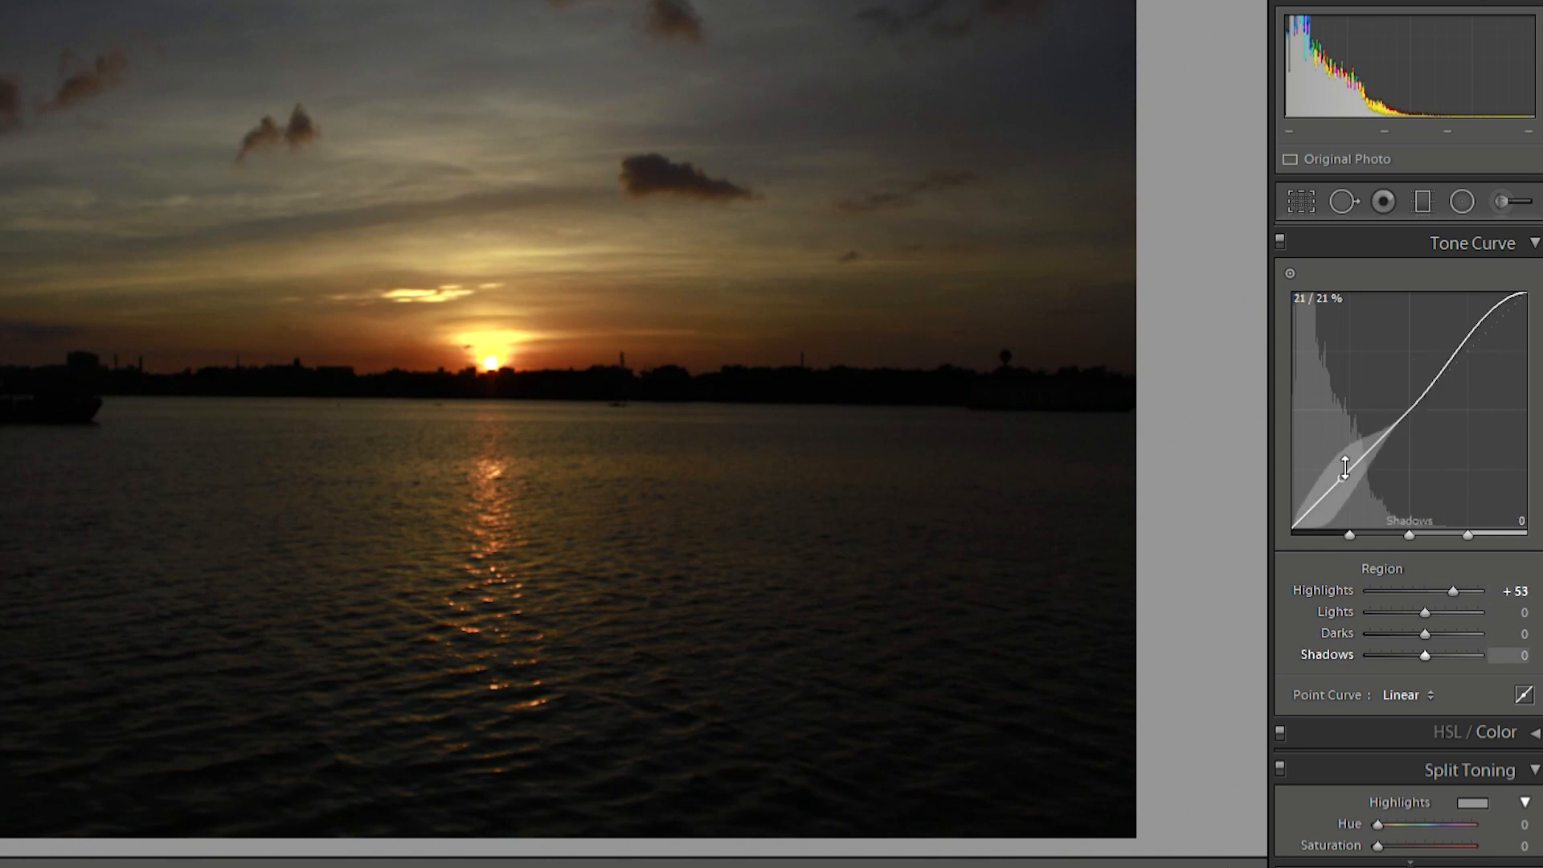
left_click_drag(1341, 477, 1341, 498)
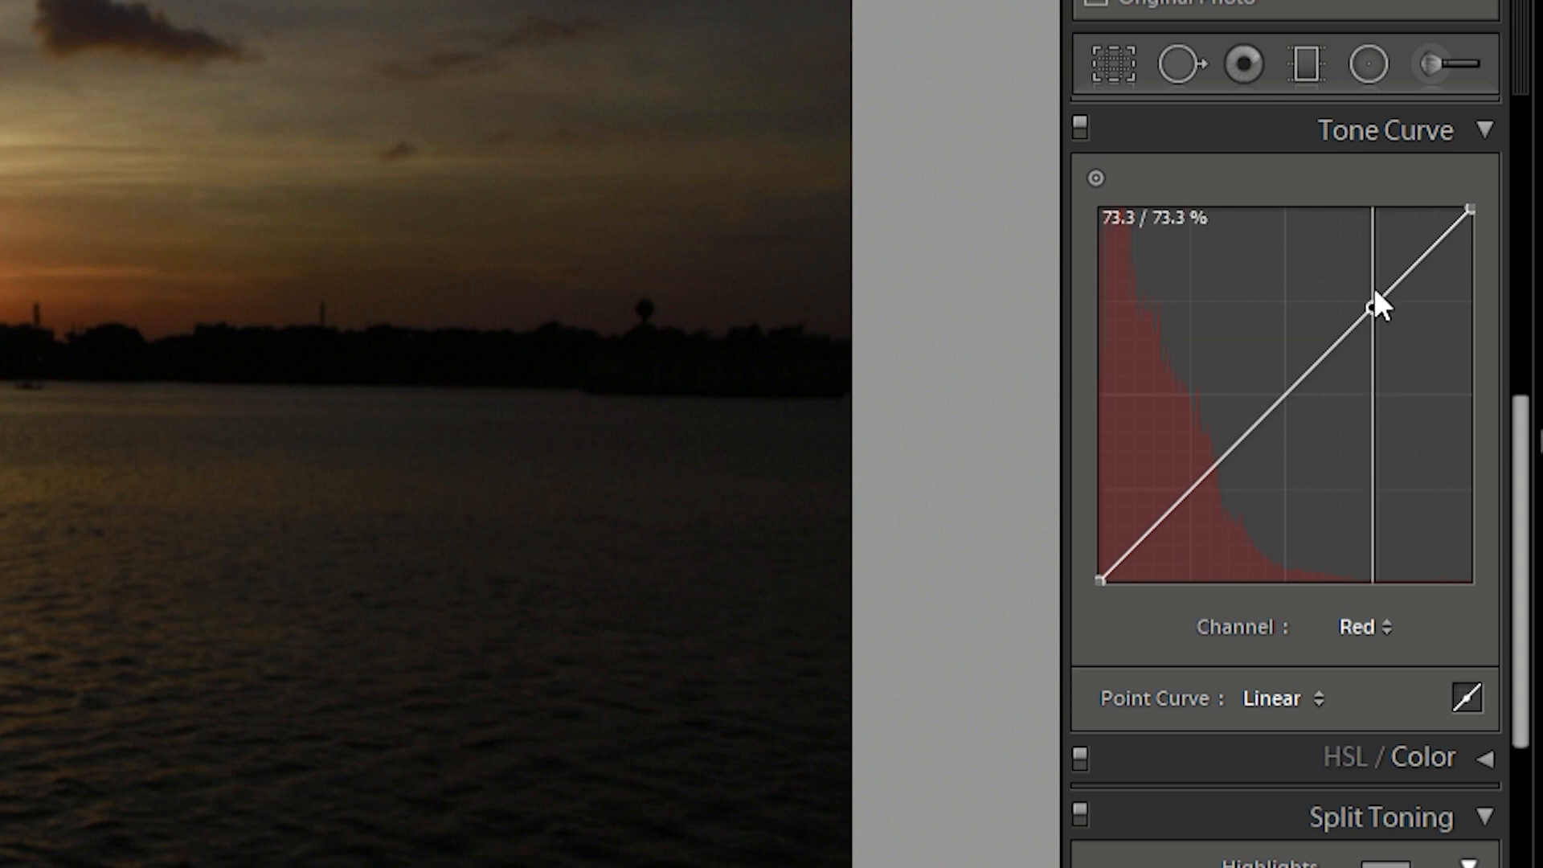
- Try an S-curve on the red channel, raising its highlights and lowering its shadows
left_click_drag(1374, 290, 1340, 268)
left_click_drag(1183, 460, 1192, 473)
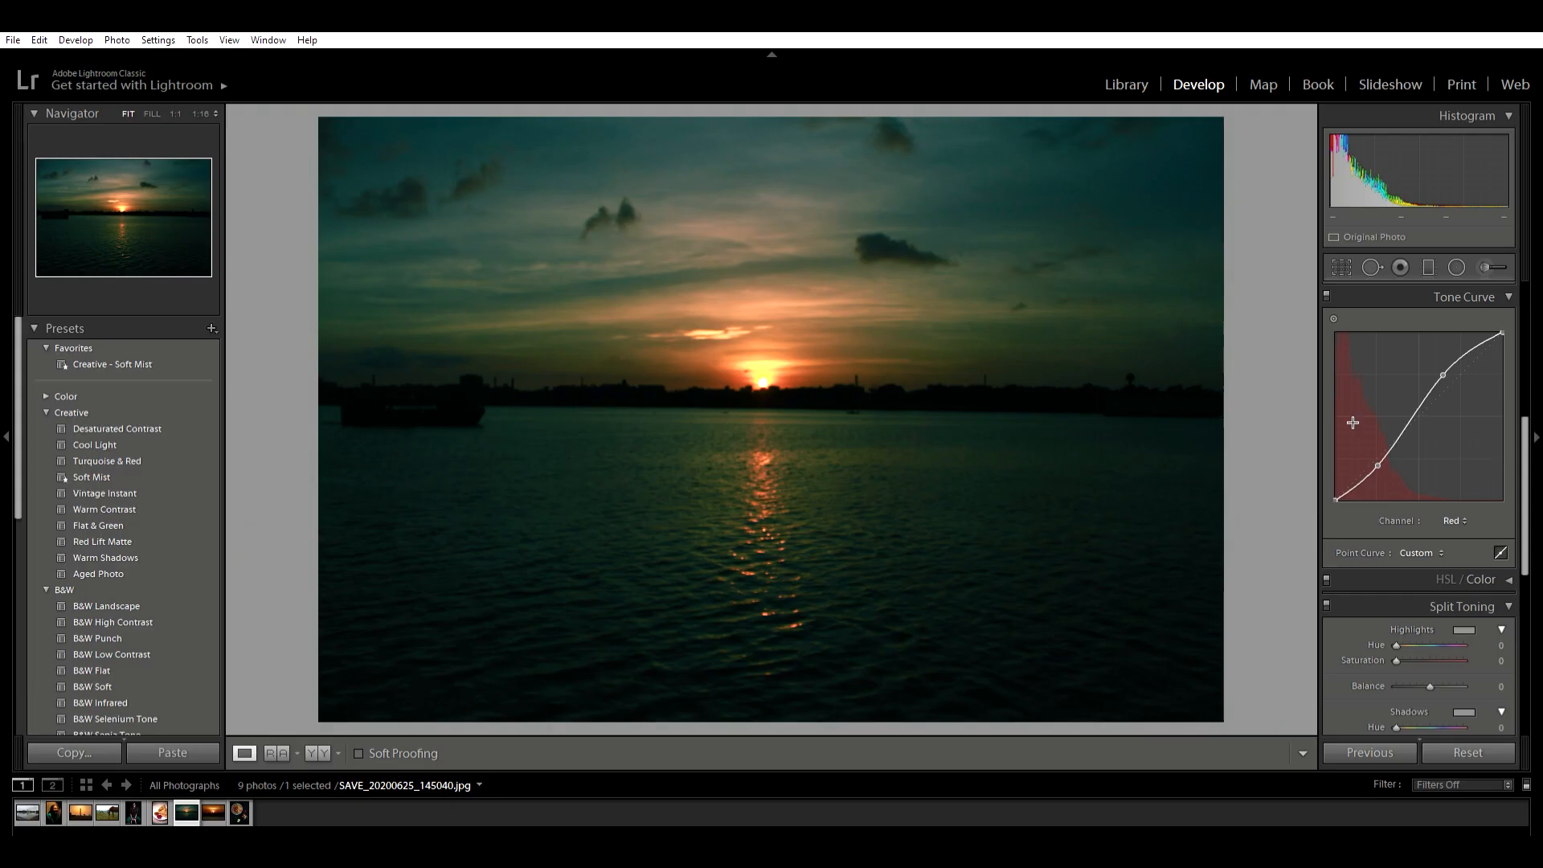
- Try a steep S-curve on the blue channel, lifting its upper tones and lowering its lower tones
left_click(1455, 519)
left_click(1441, 563)
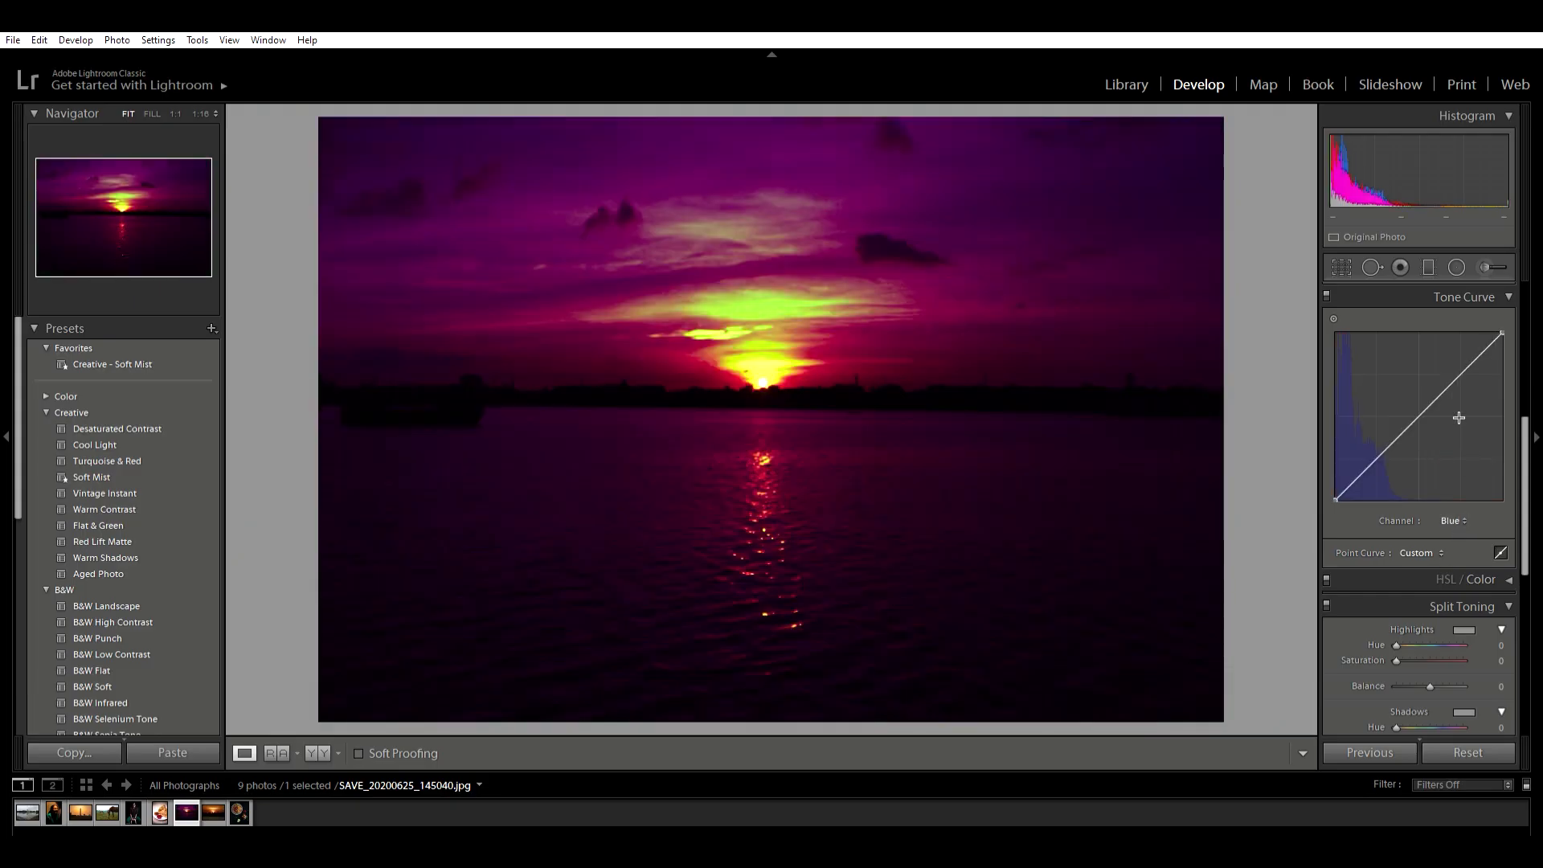
left_click_drag(1438, 378, 1402, 440)
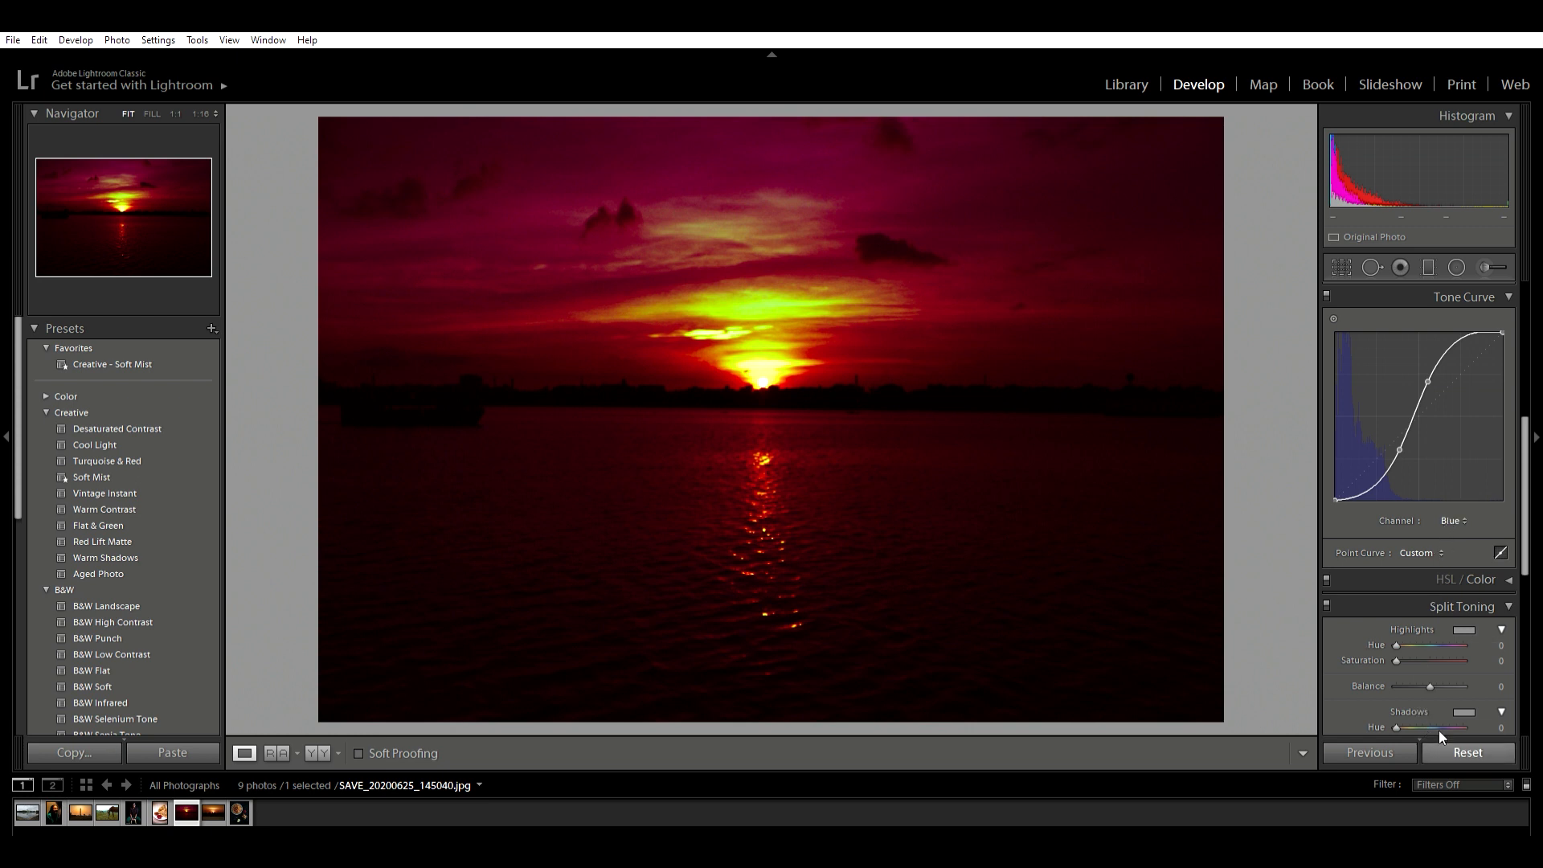
left_click(1459, 503)
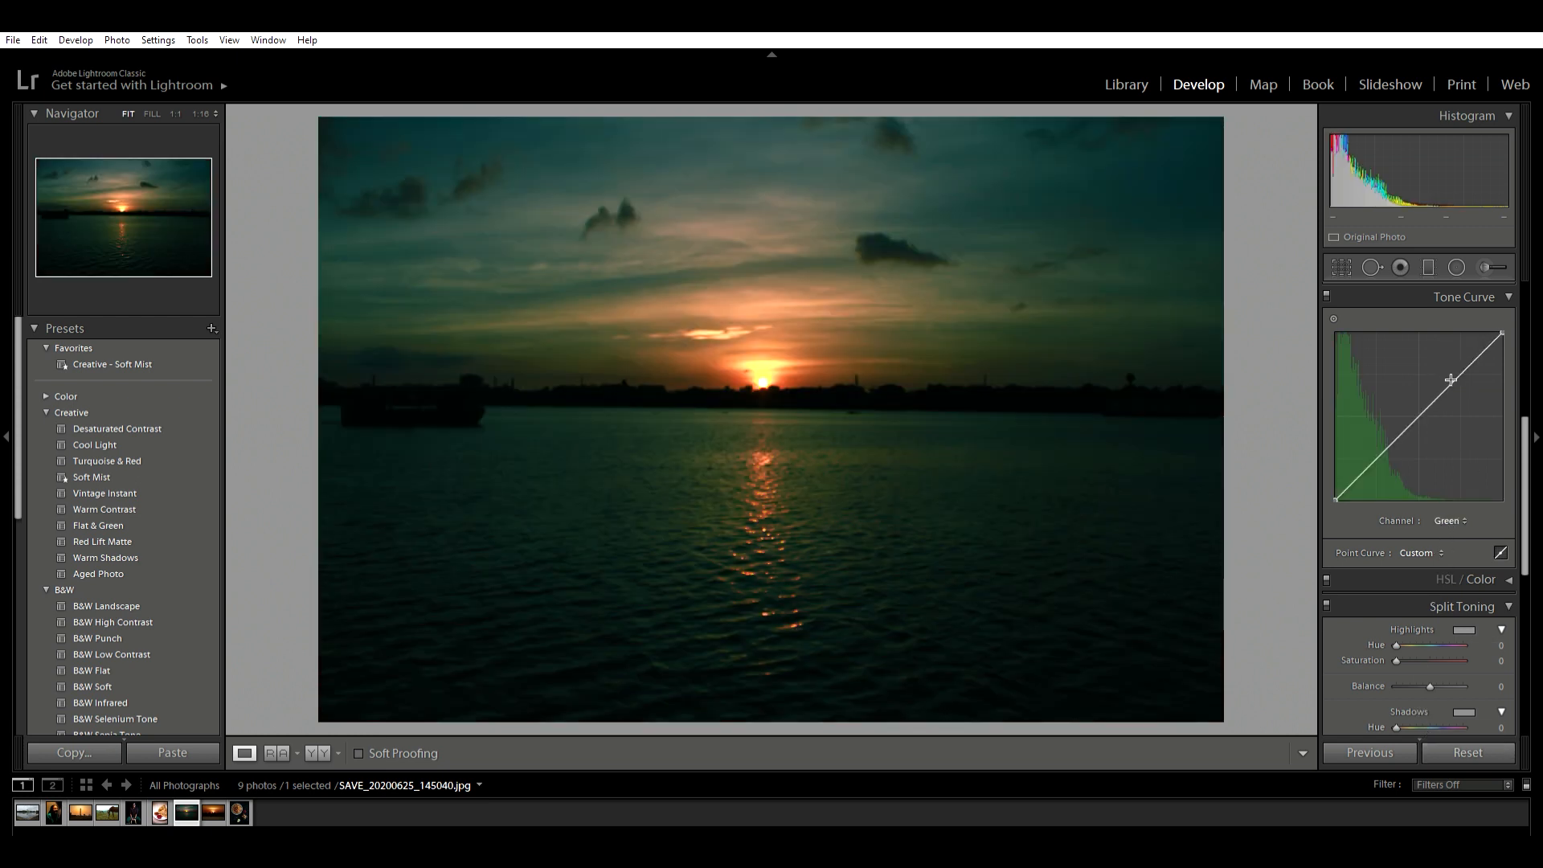
left_click_drag(1448, 382, 1429, 349)
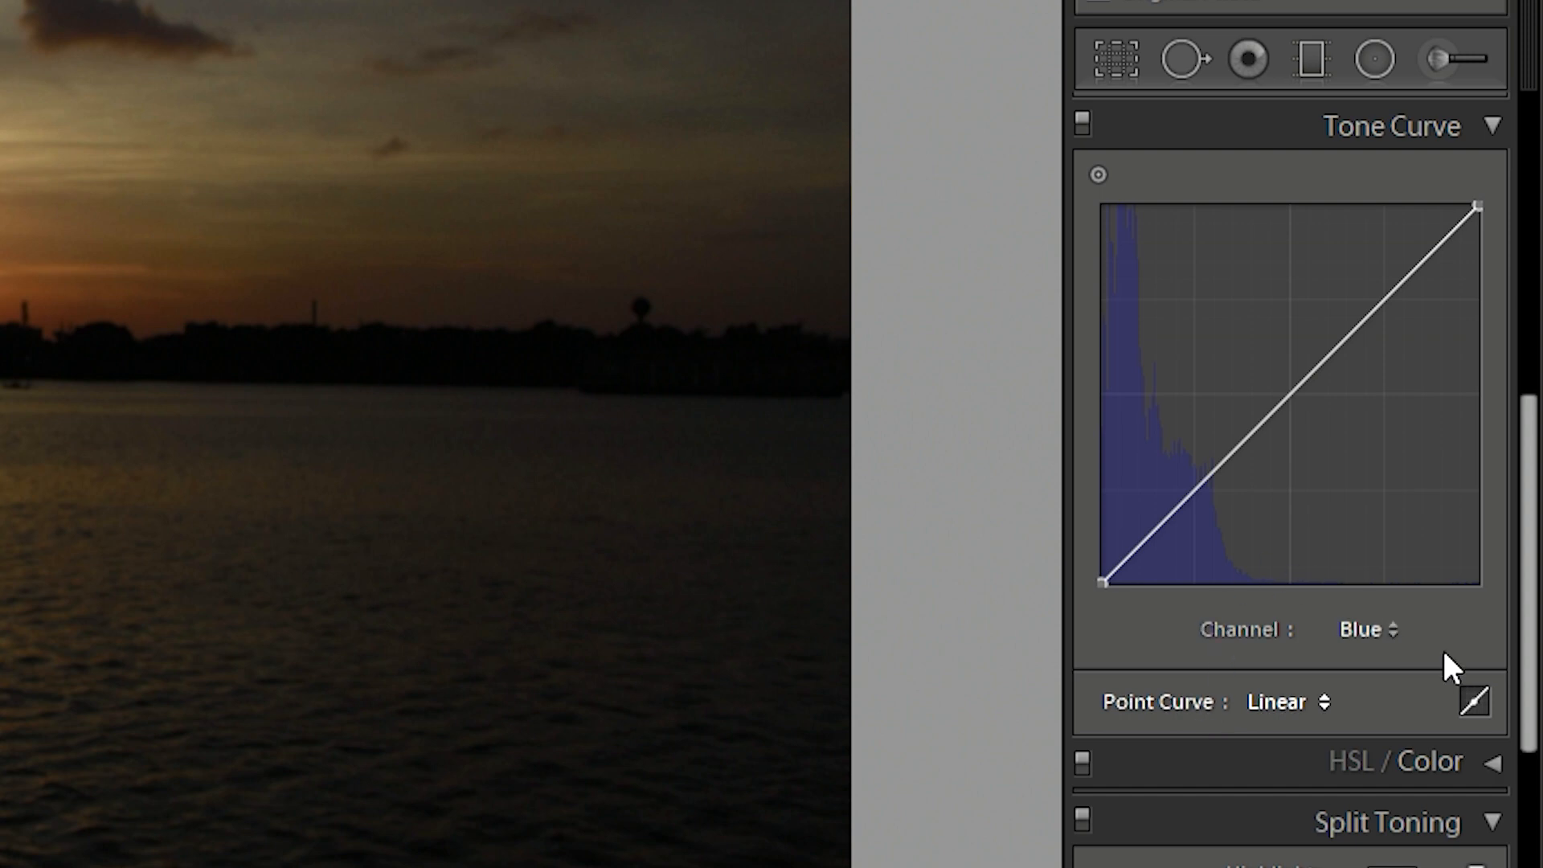
- Set the tone curve regions to Highlights +73, Lights -38, Darks -38 and Shadows +34
left_click(1473, 701)
left_click_drag(1305, 677, 1378, 663)
left_click_drag(1315, 714, 1280, 697)
left_click_drag(1315, 749, 1281, 729)
mouse_move(1315, 783)
left_mouse_down()
mouse_move(1293, 757)
mouse_move(1341, 778)
left_mouse_up()
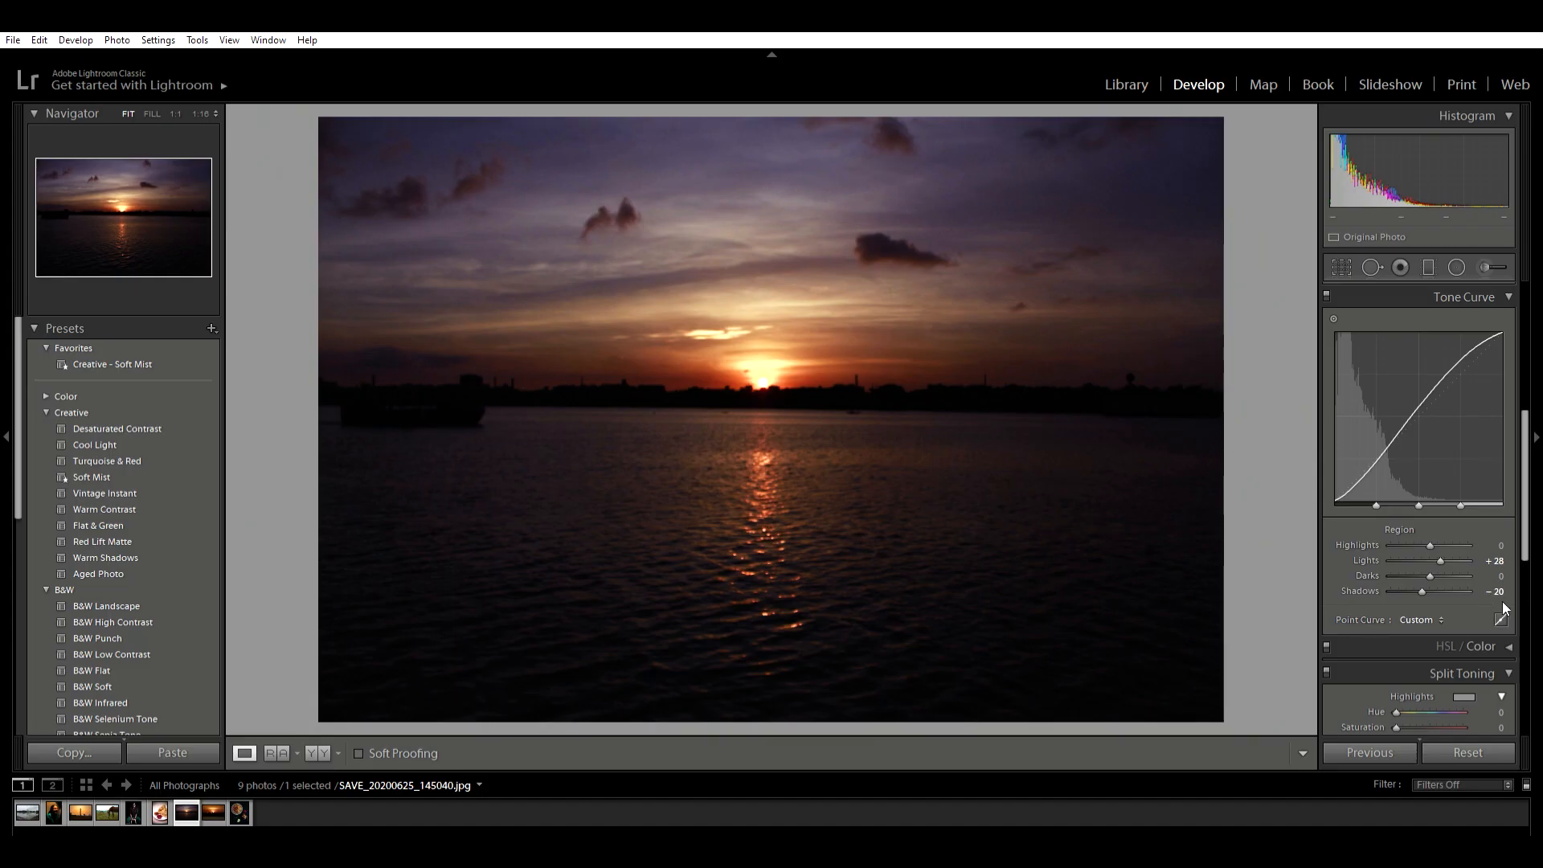
- Return to point curve editing and compare the sunset photo before and after side by side
left_click(1499, 597)
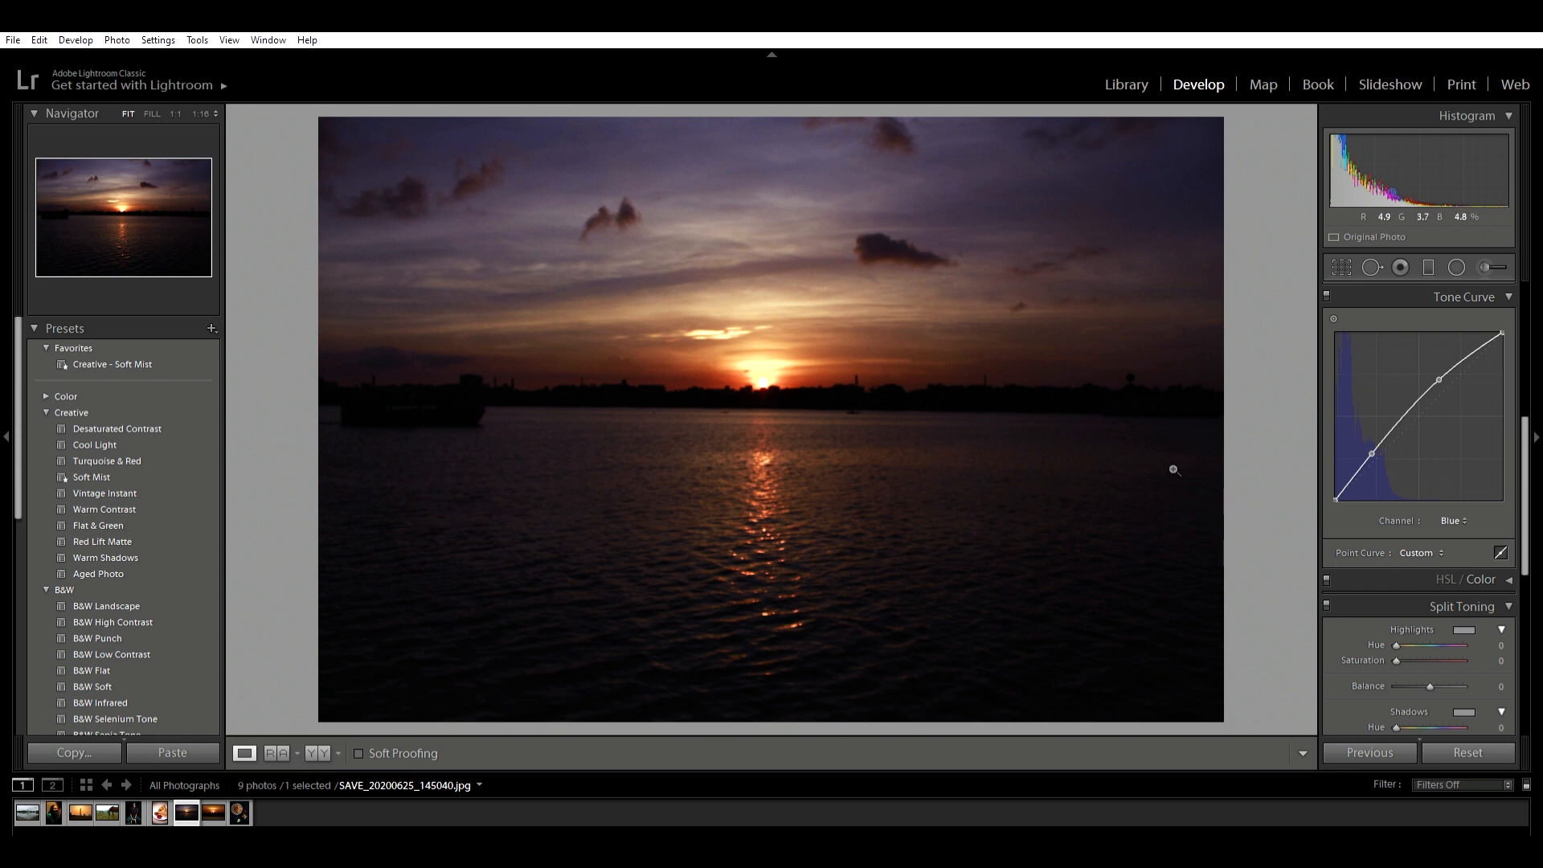
left_click(318, 753)
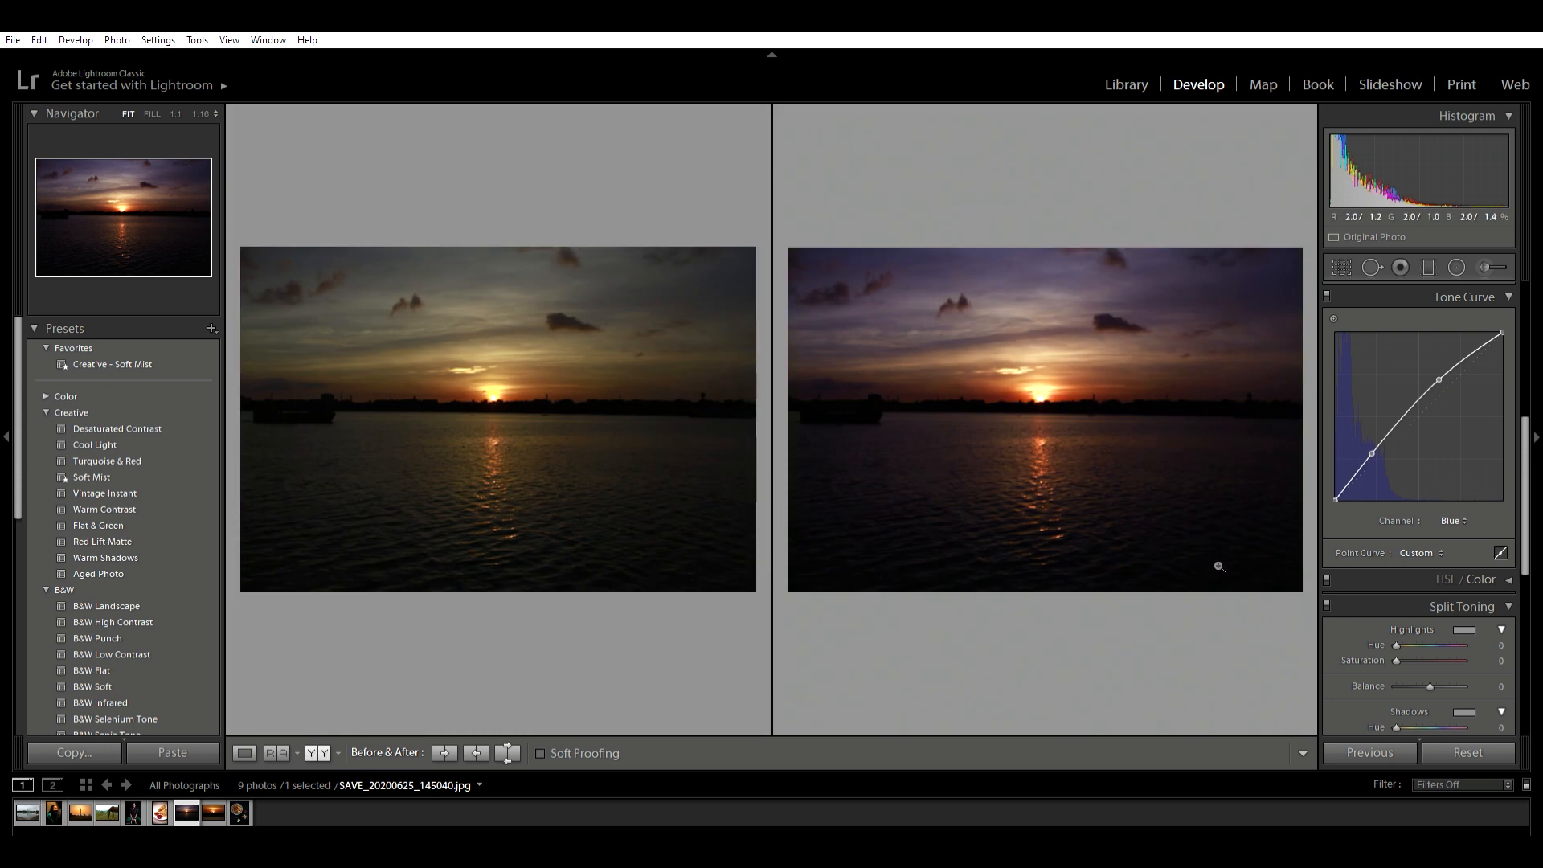
key("y")
- Tint the sunset photo's highlights in Split Toning with hue 302 and saturation 61
scroll(1482, 362, "down", 3)
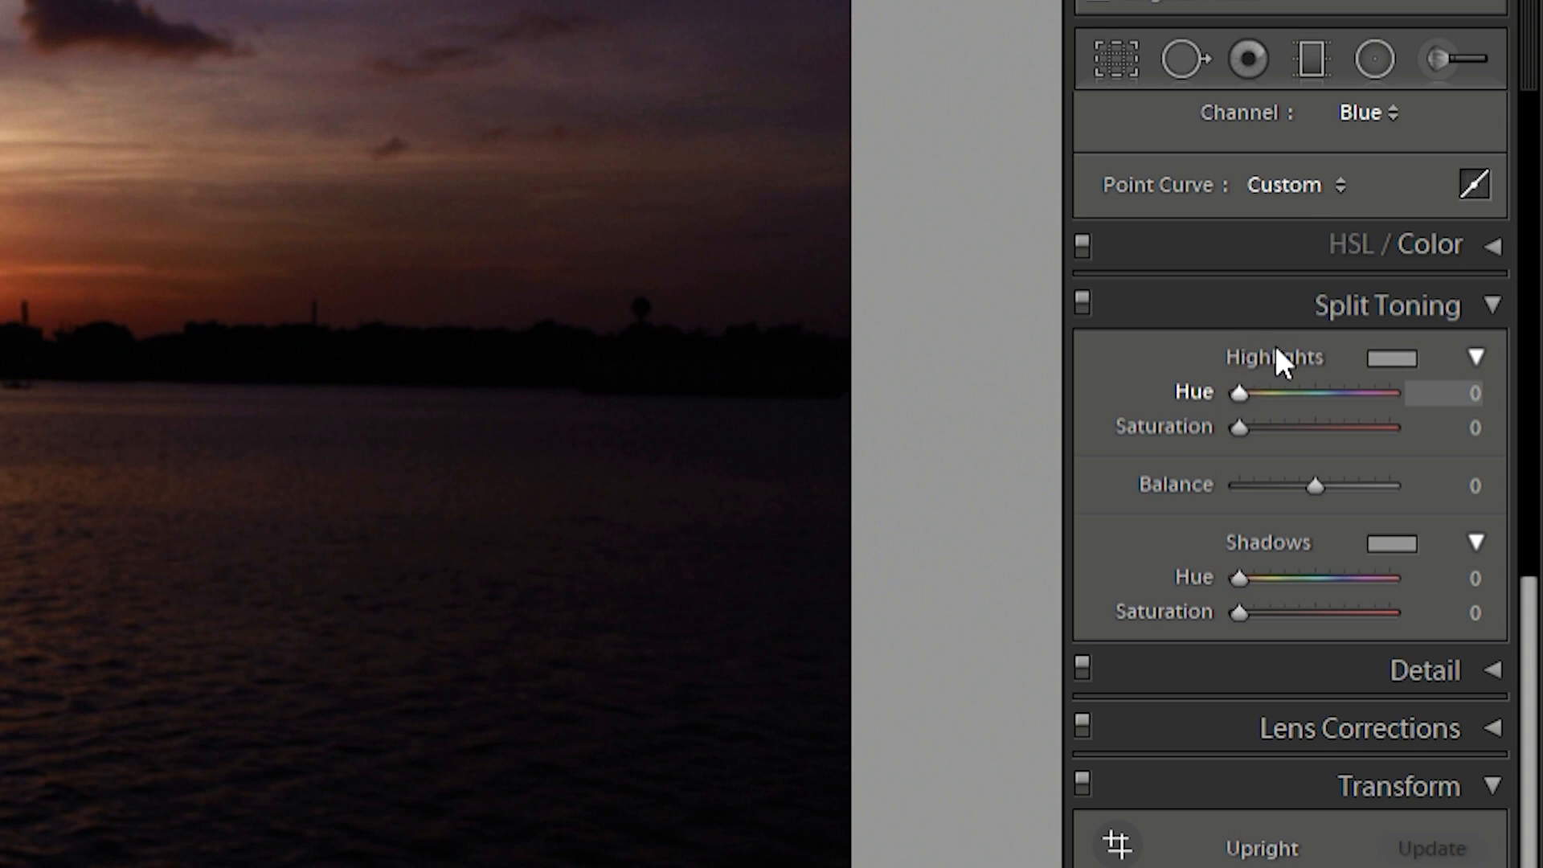
left_click_drag(1246, 352, 1326, 325)
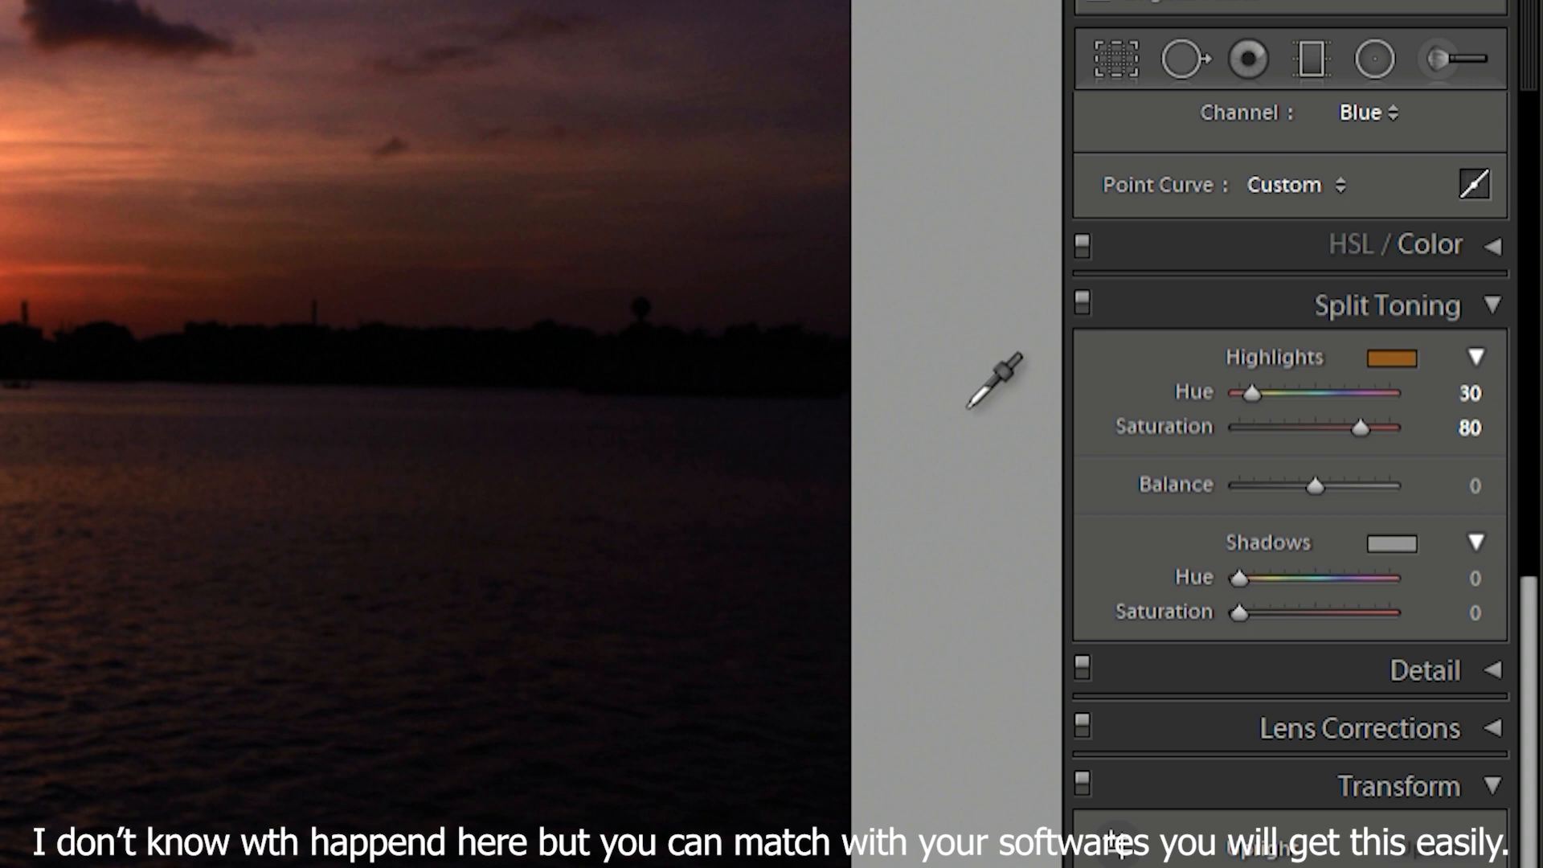
left_click(763, 447)
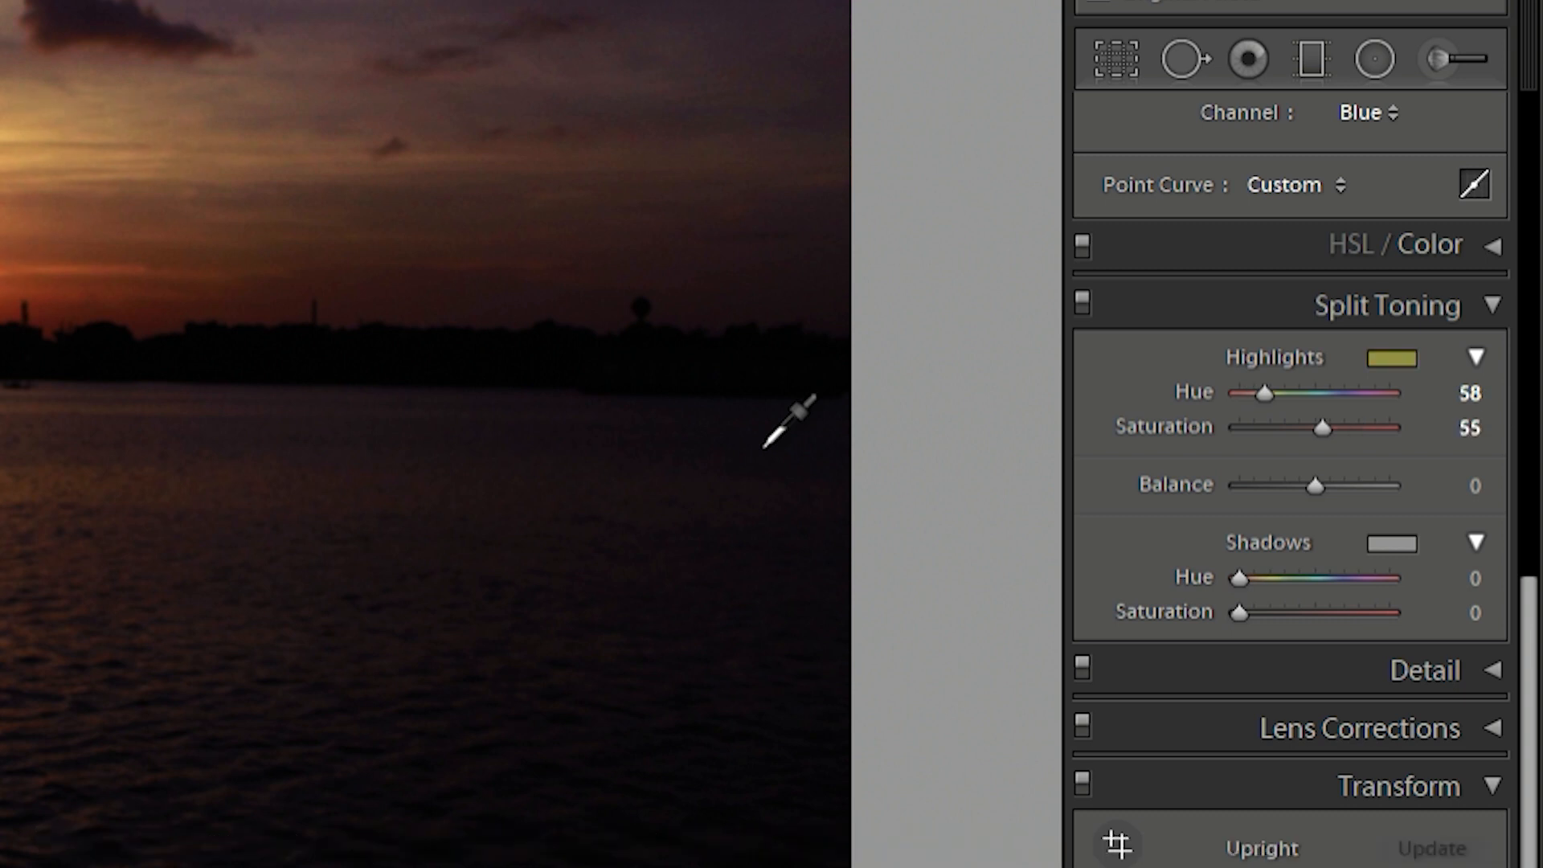
left_click_drag(763, 447, 767, 435)
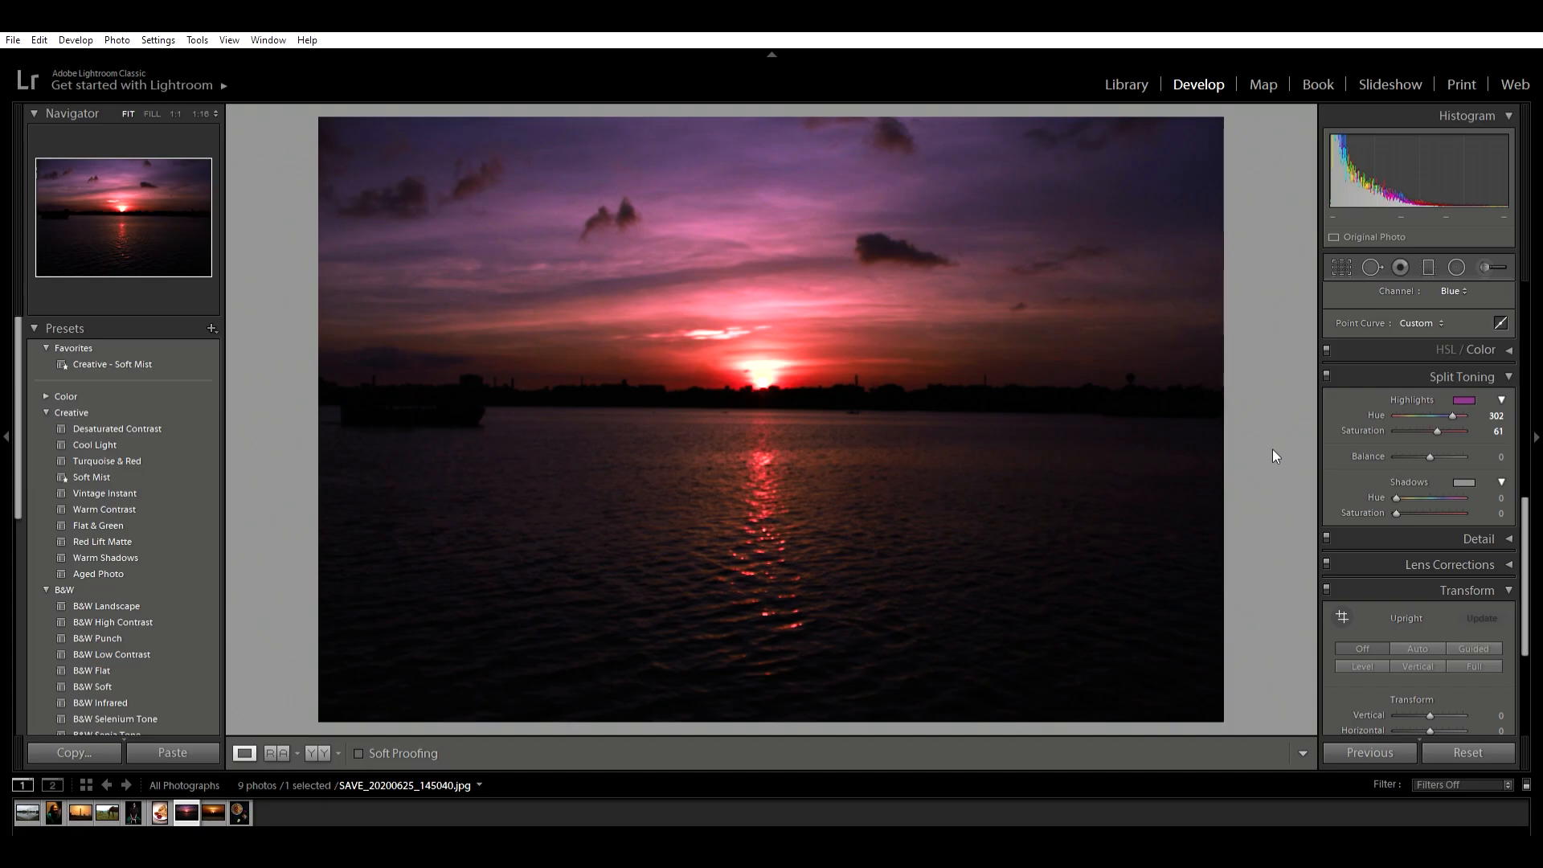
- Tint the shadows with hue 270 and saturation 42, and set the split toning balance to +10
left_click_drag(1398, 481, 1446, 491)
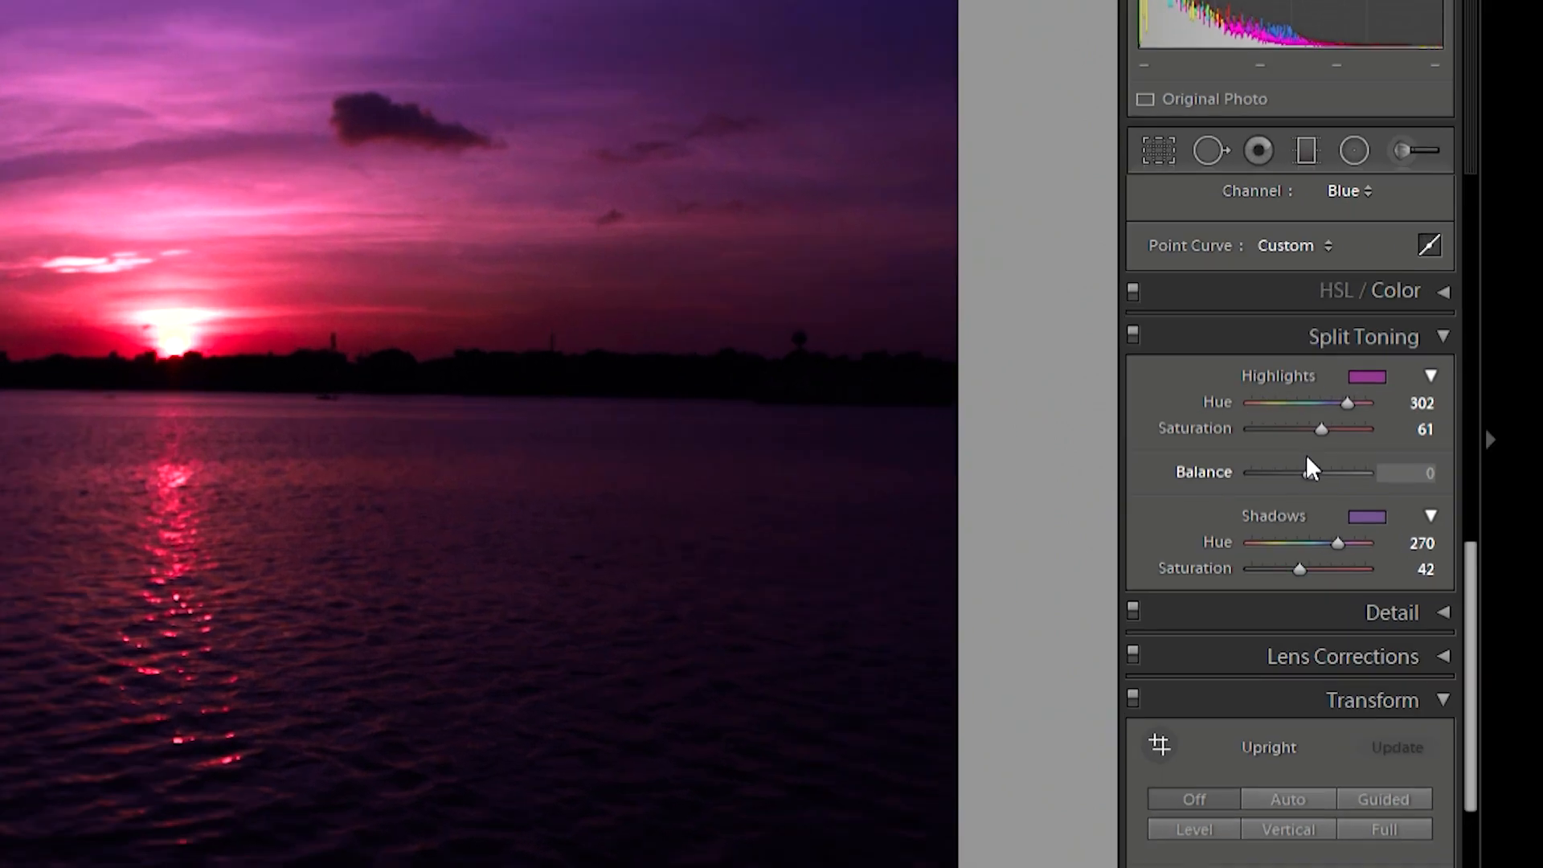
left_click_drag(1313, 455, 1476, 444)
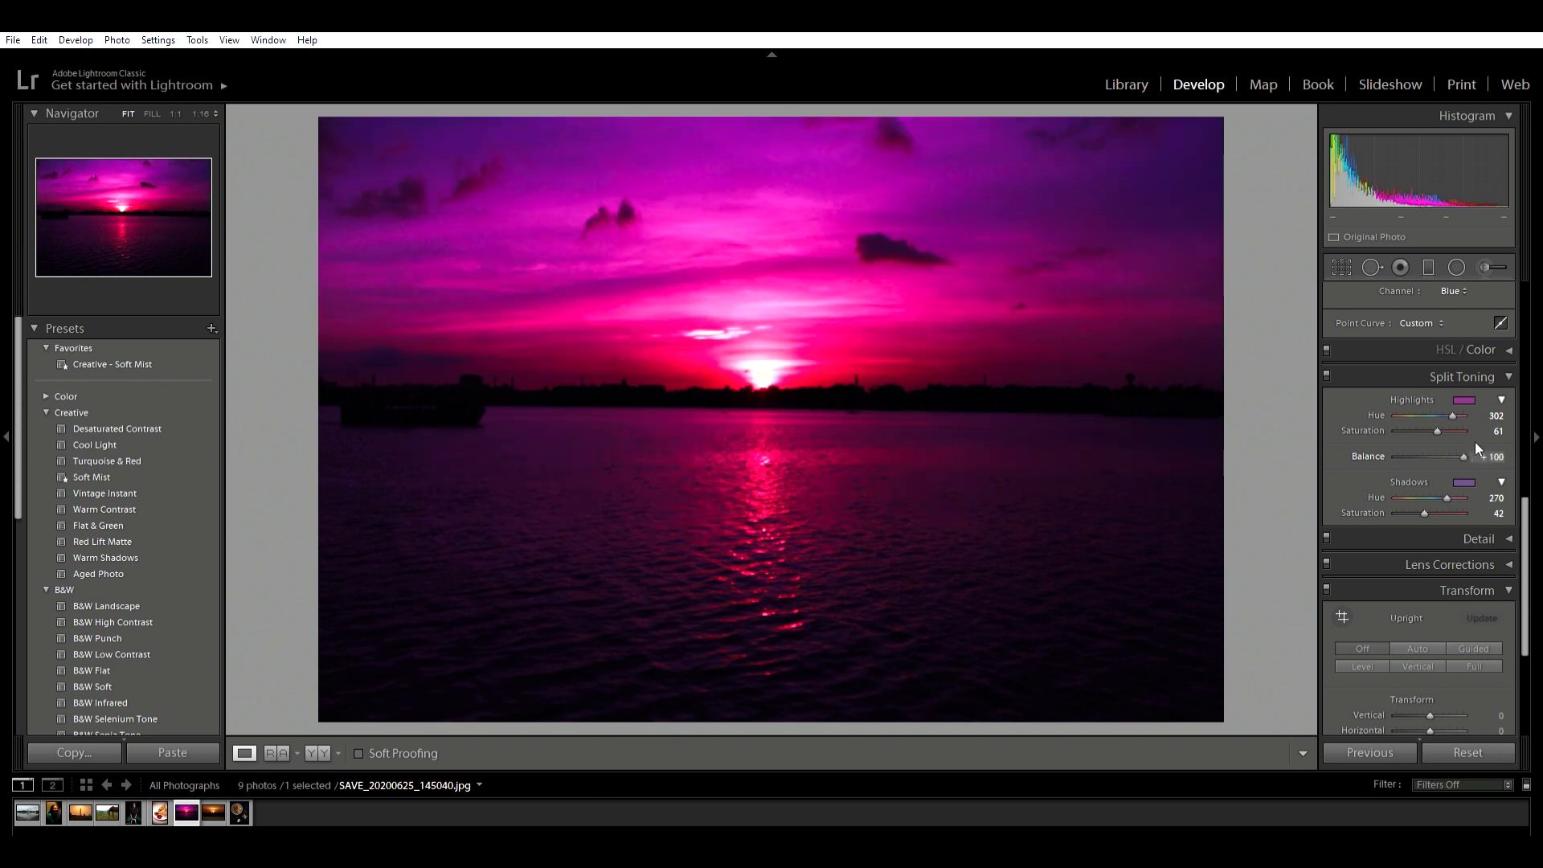
left_click_drag(1448, 442, 1432, 443)
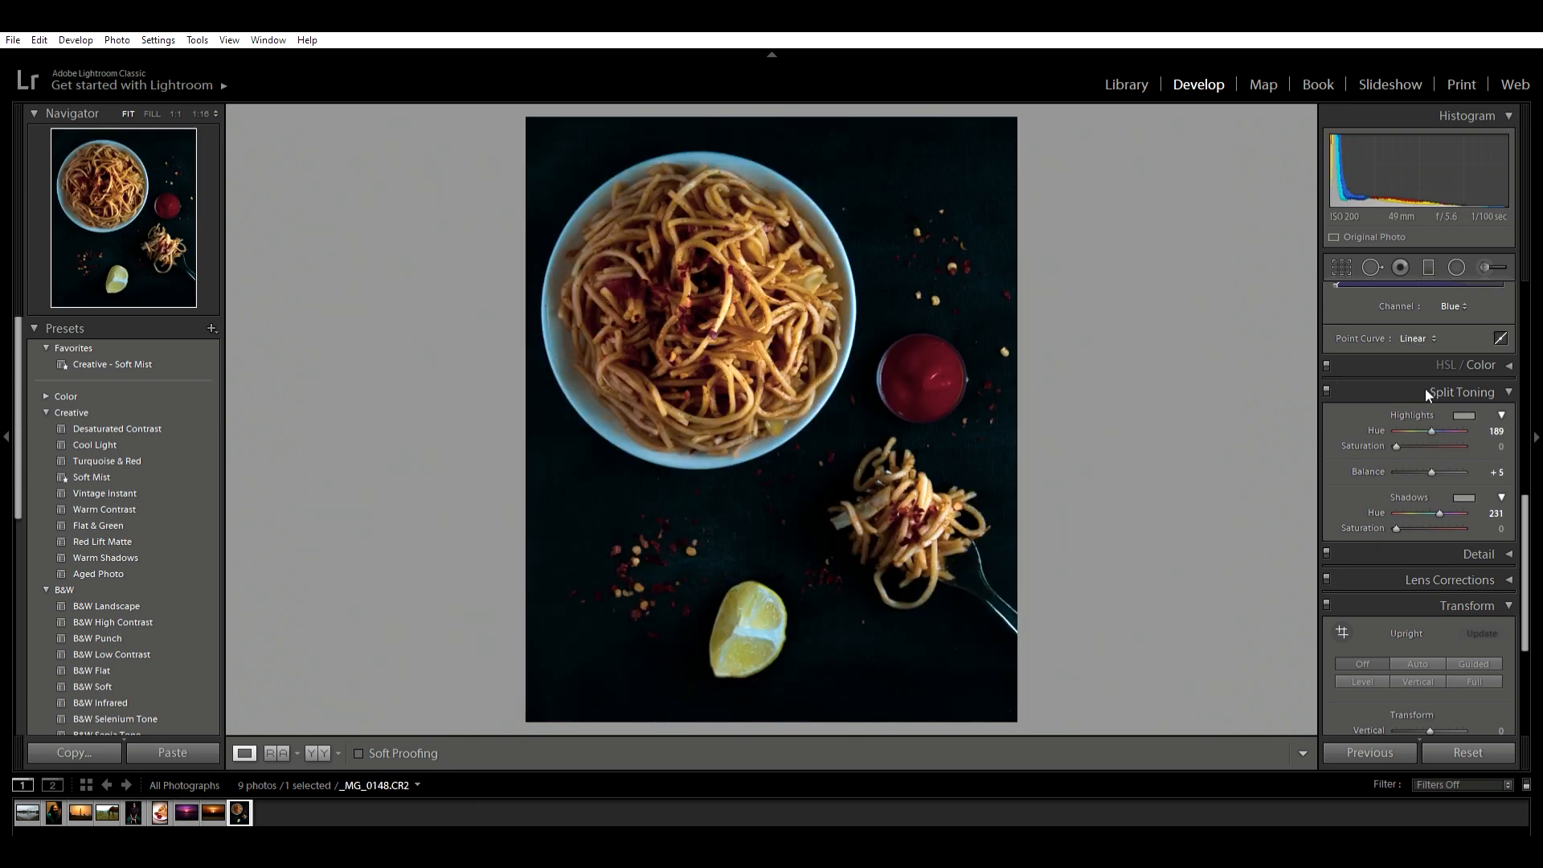
- Shape the noodle photo's RGB point curve with three points, raising the highlights and midtones and lowering the shadows
scroll(1425, 389, "up", 3)
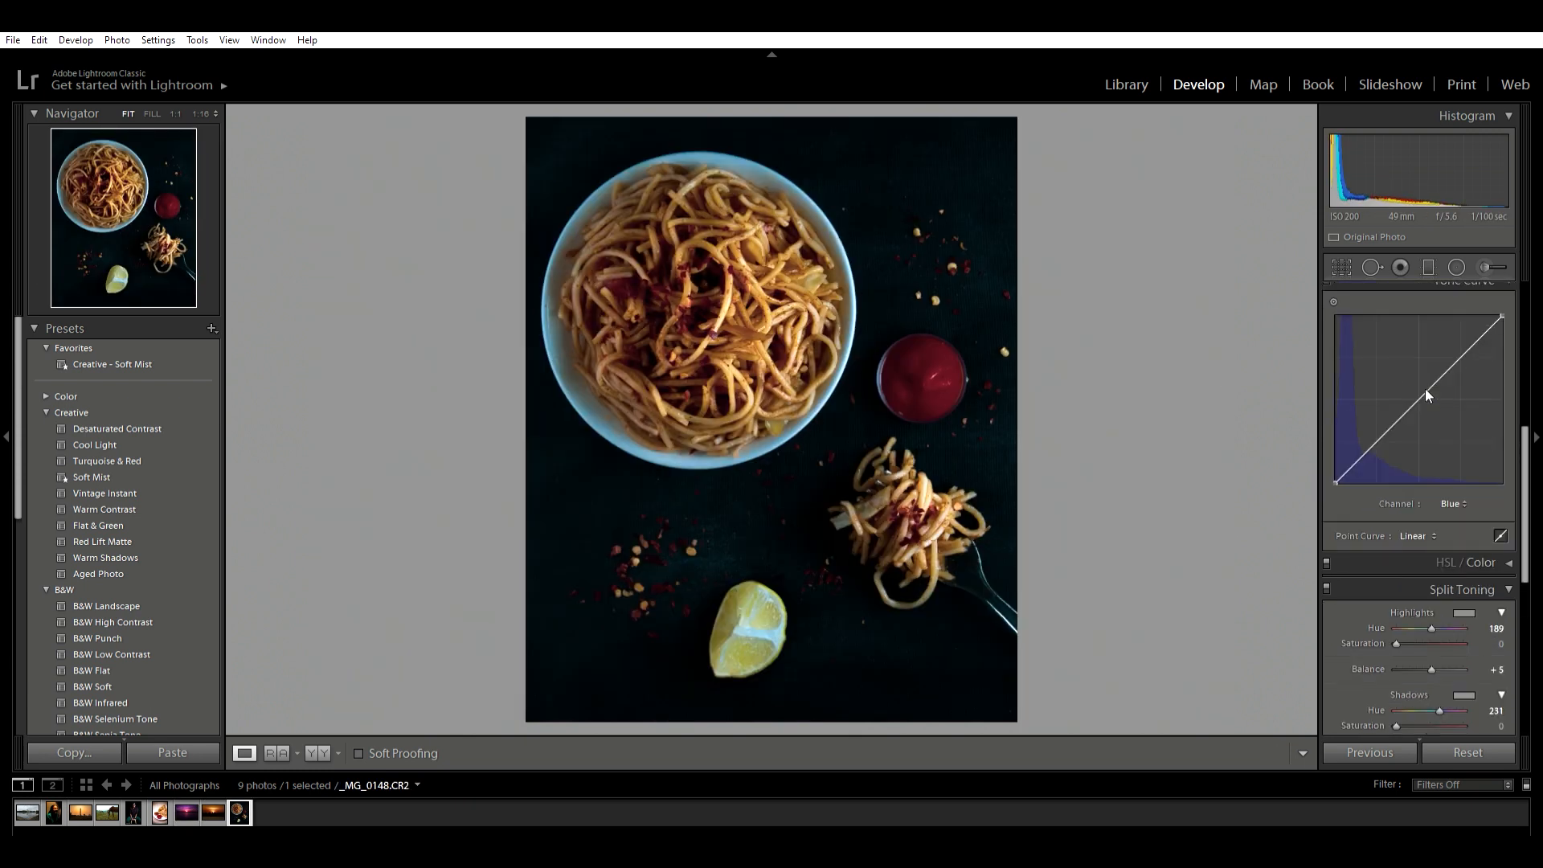
left_click(1453, 504)
left_click(1425, 508)
left_click(1452, 347)
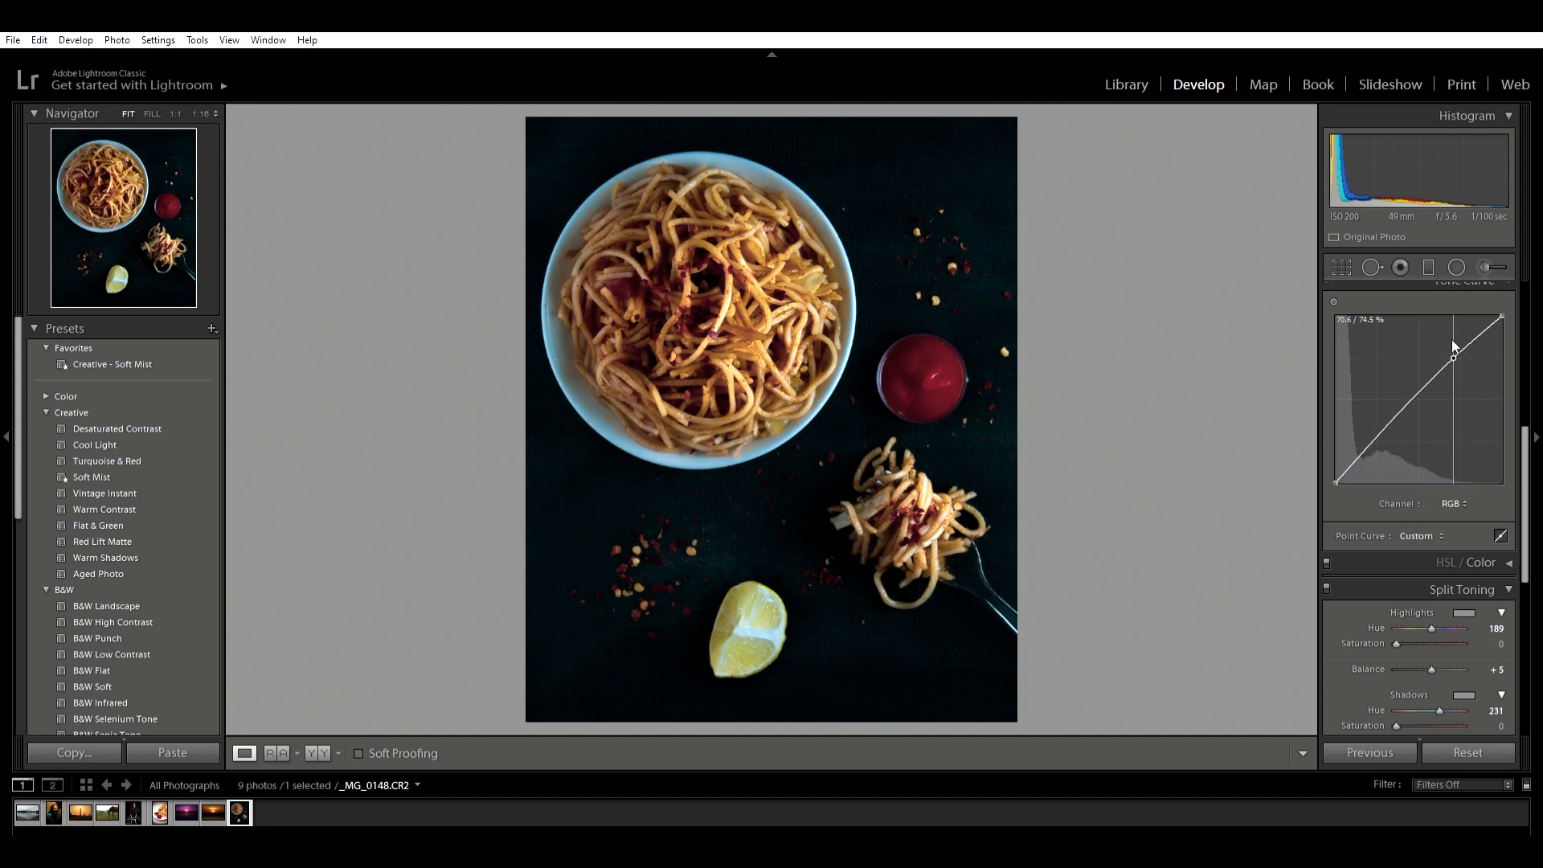
left_click_drag(1380, 434, 1407, 392)
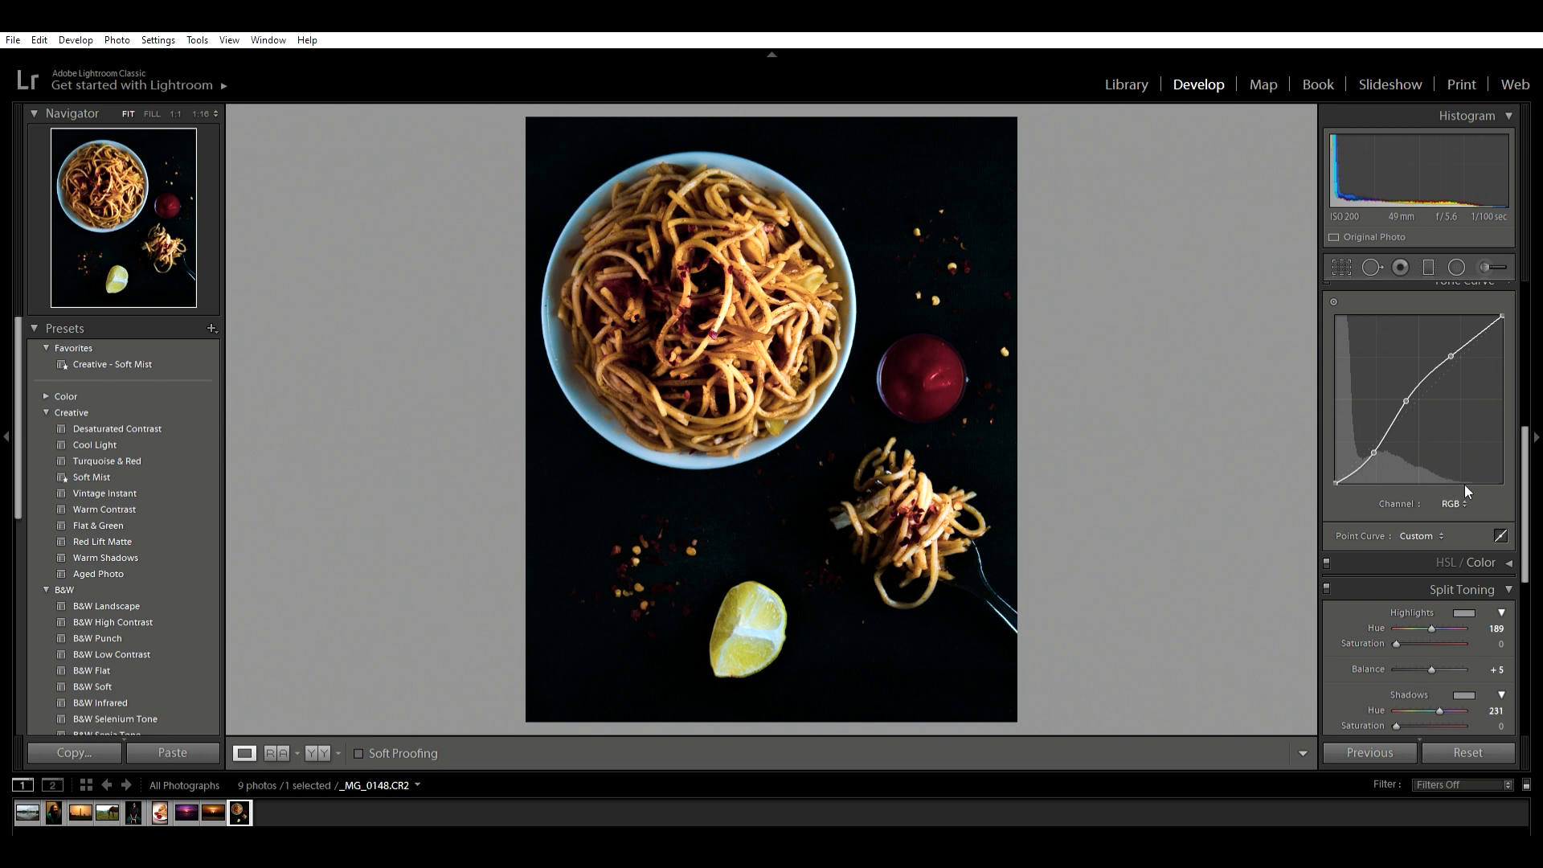
- Shape the red channel into a gentle S-curve, raising the upper tones and lowering the lower tones
left_click(1440, 522)
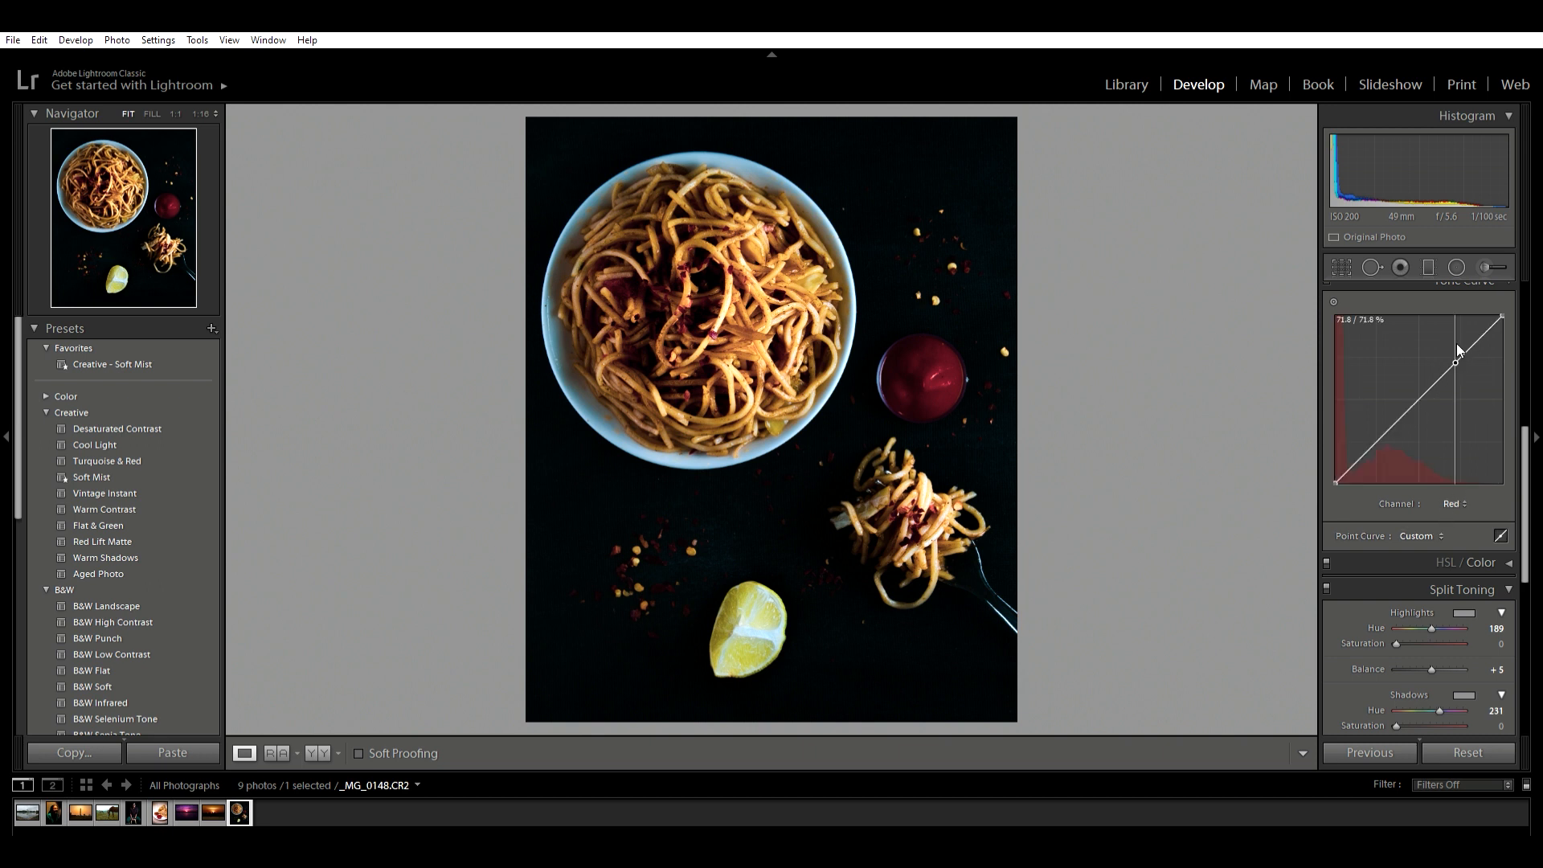
left_click_drag(1456, 346, 1455, 342)
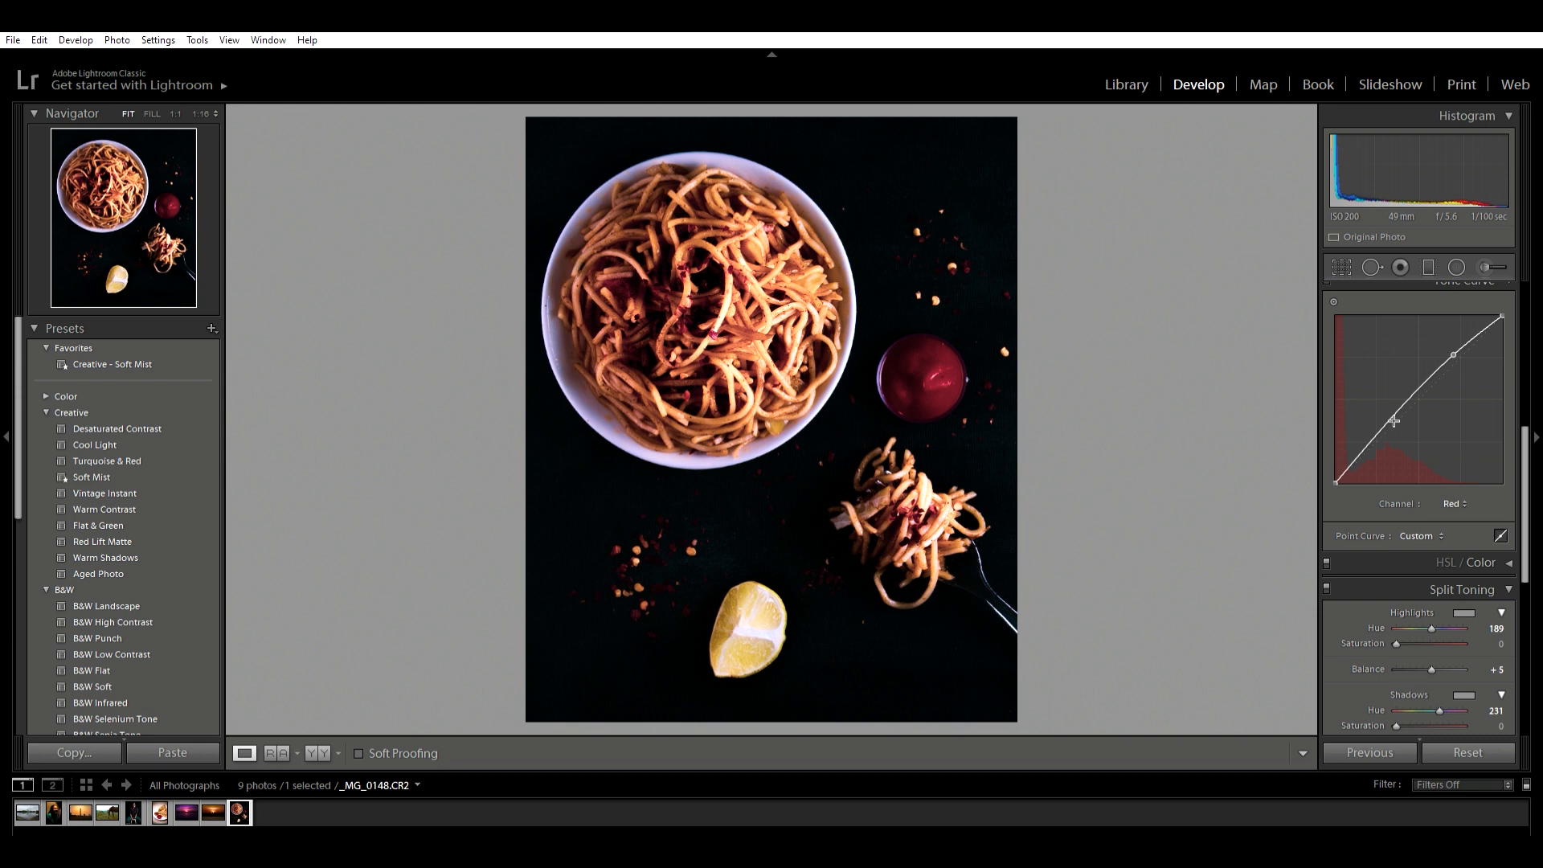
left_click_drag(1381, 434, 1381, 436)
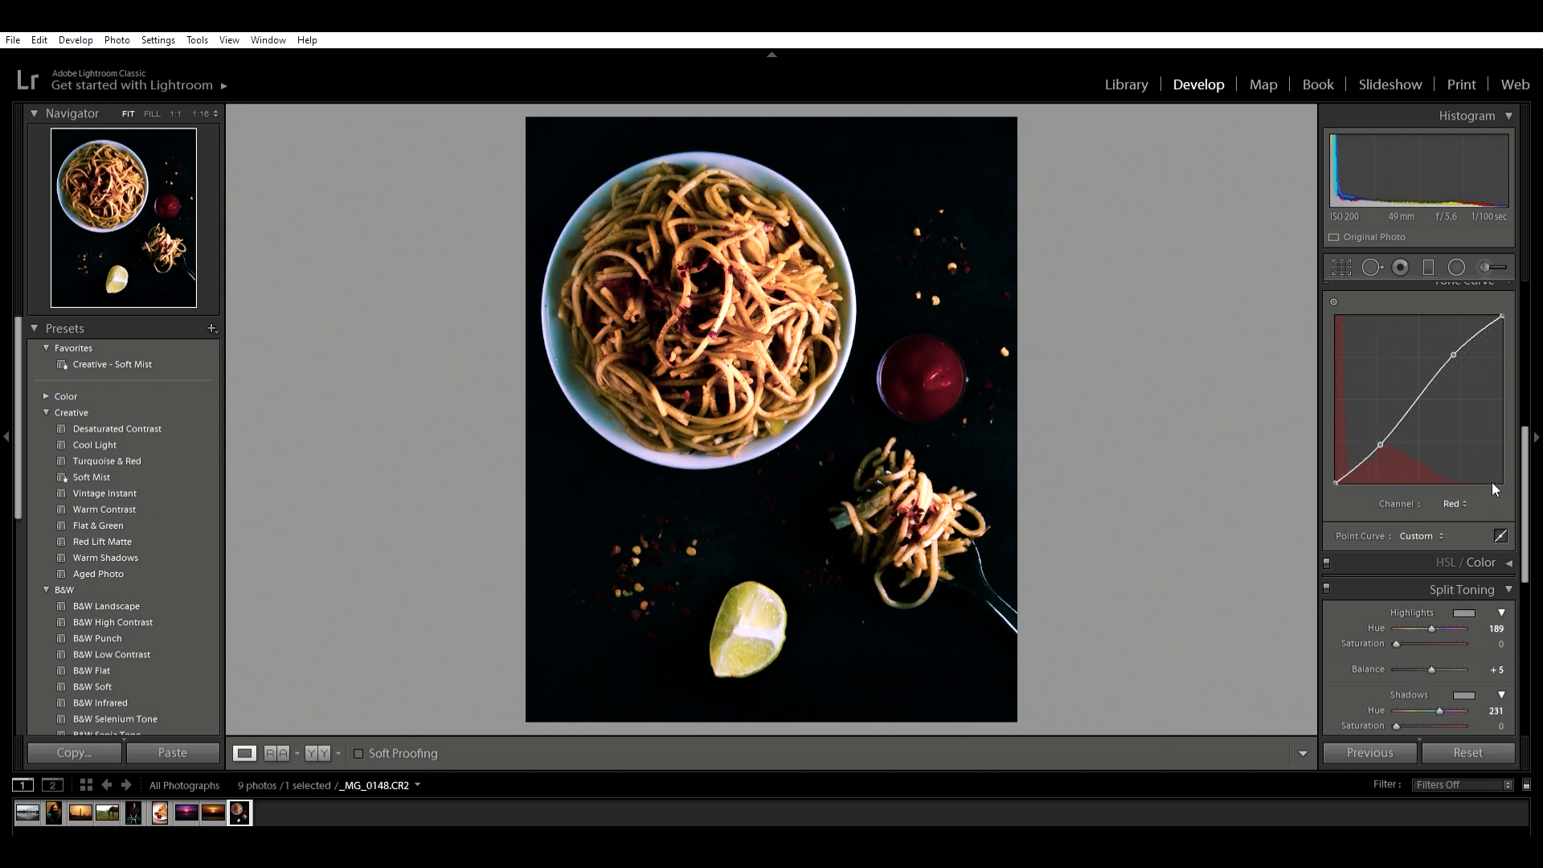
- Set split toning to highlights hue 219, saturation 18, shadows hue 253, saturation 26 and balance +100, and compare before and after
scroll(1463, 494, "down", 3)
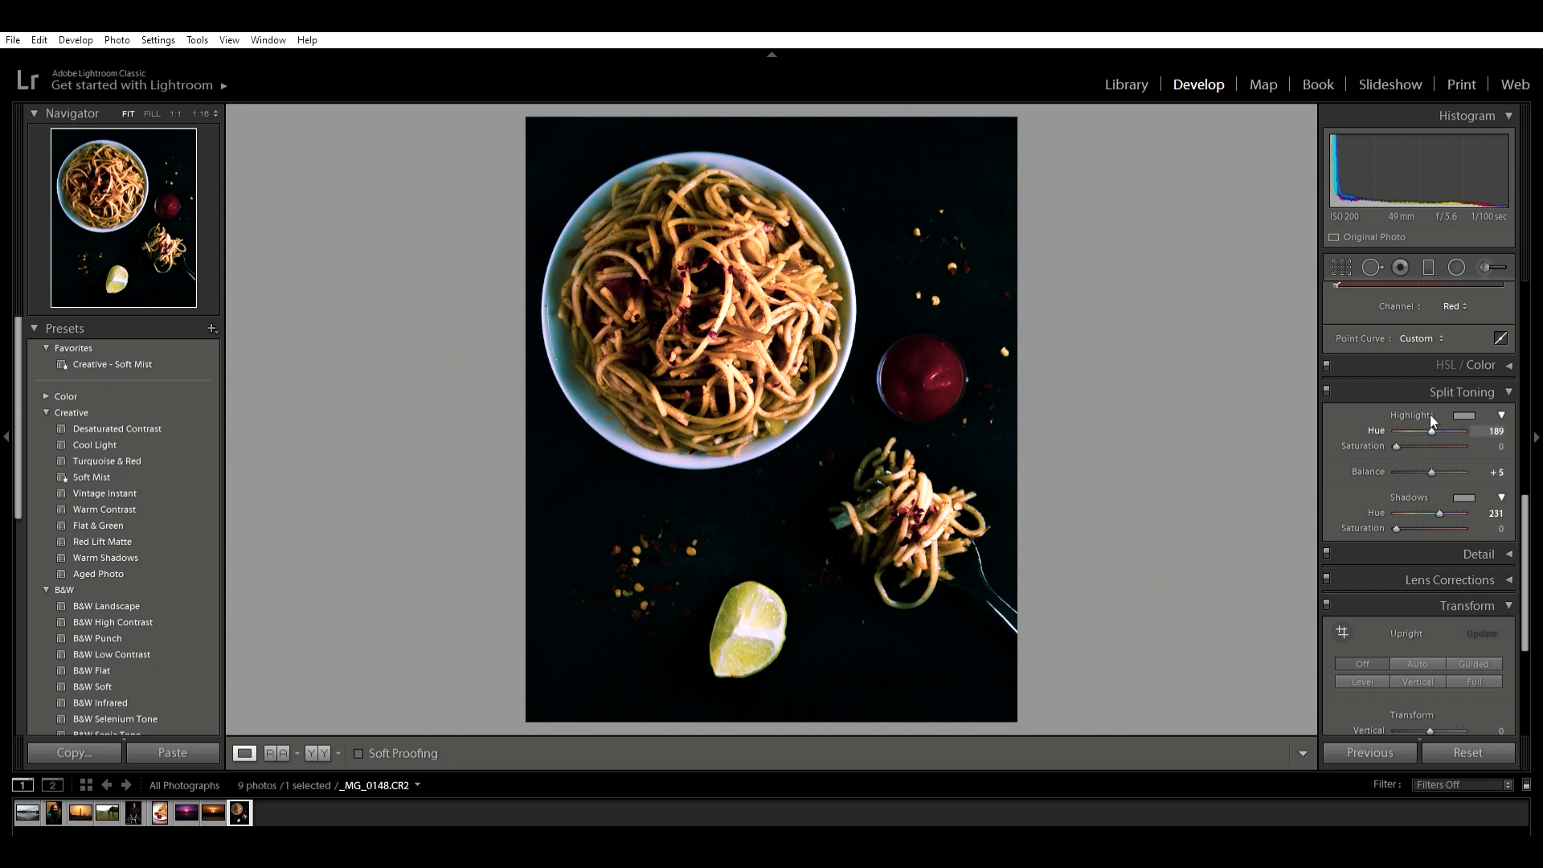
mouse_move(1431, 431)
left_mouse_down()
mouse_move(1402, 446)
mouse_move(1412, 418)
mouse_move(1440, 413)
mouse_move(1395, 409)
mouse_move(1437, 415)
mouse_move(1409, 446)
left_mouse_up()
left_click_drag(1439, 513, 1491, 465)
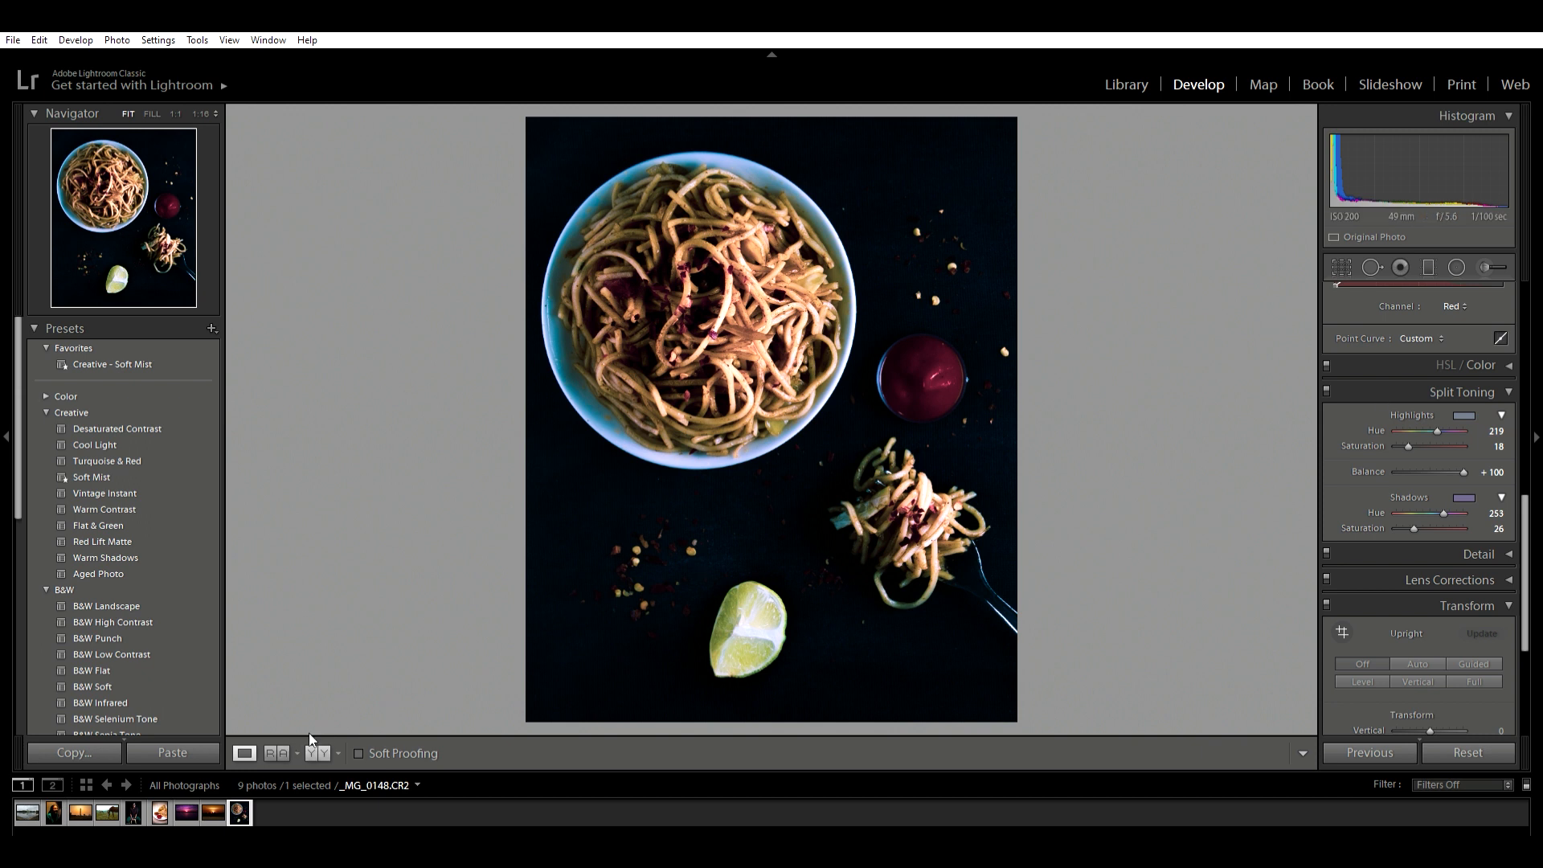
left_click(317, 752)
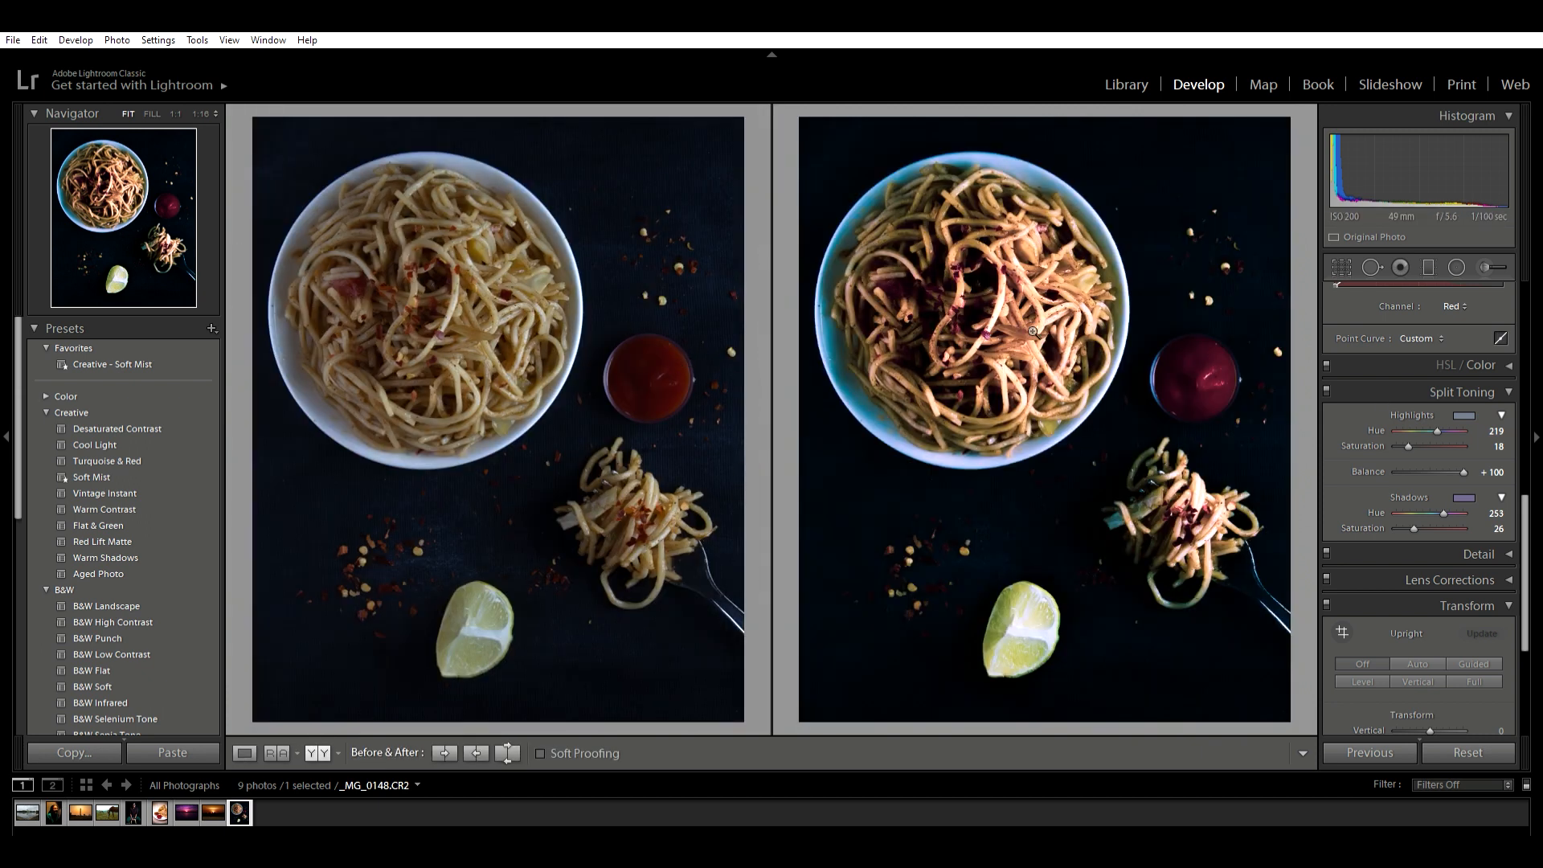